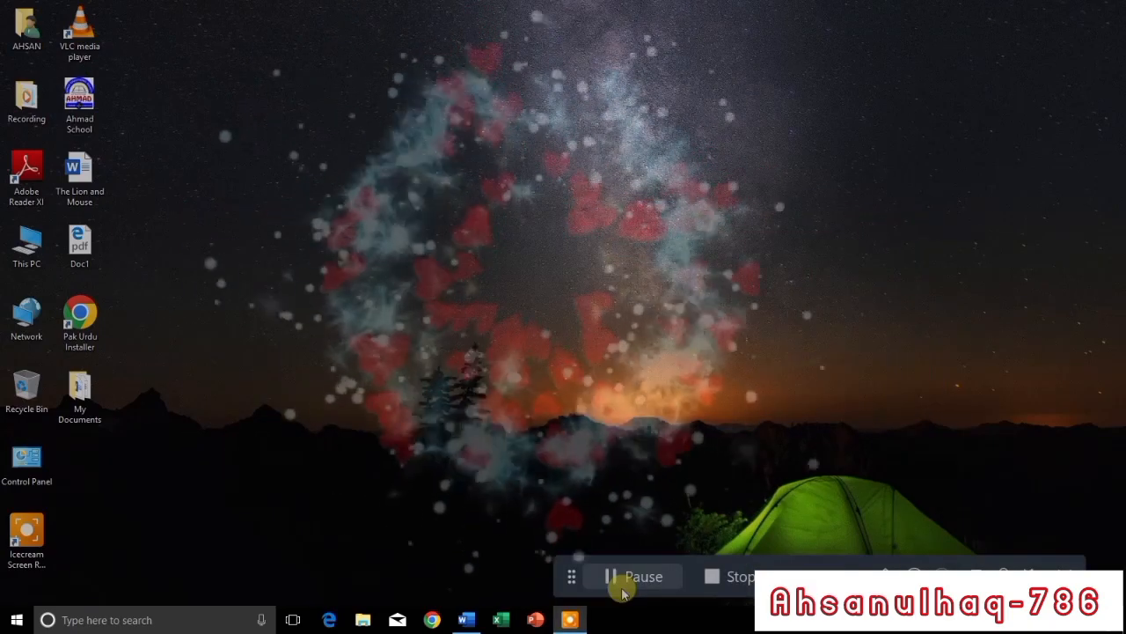
Step: Bring up the open Word document and increase the font size of all its text to 16
{"action": "left_click", "coordinate": [467, 619]}
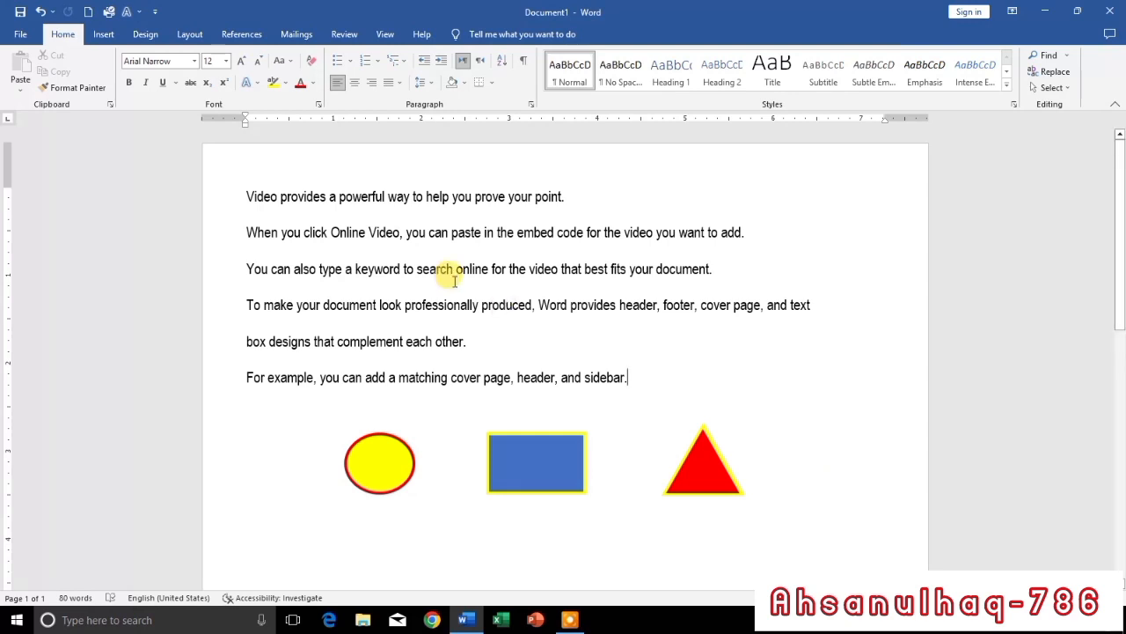
{"action": "left_click", "coordinate": [521, 342]}
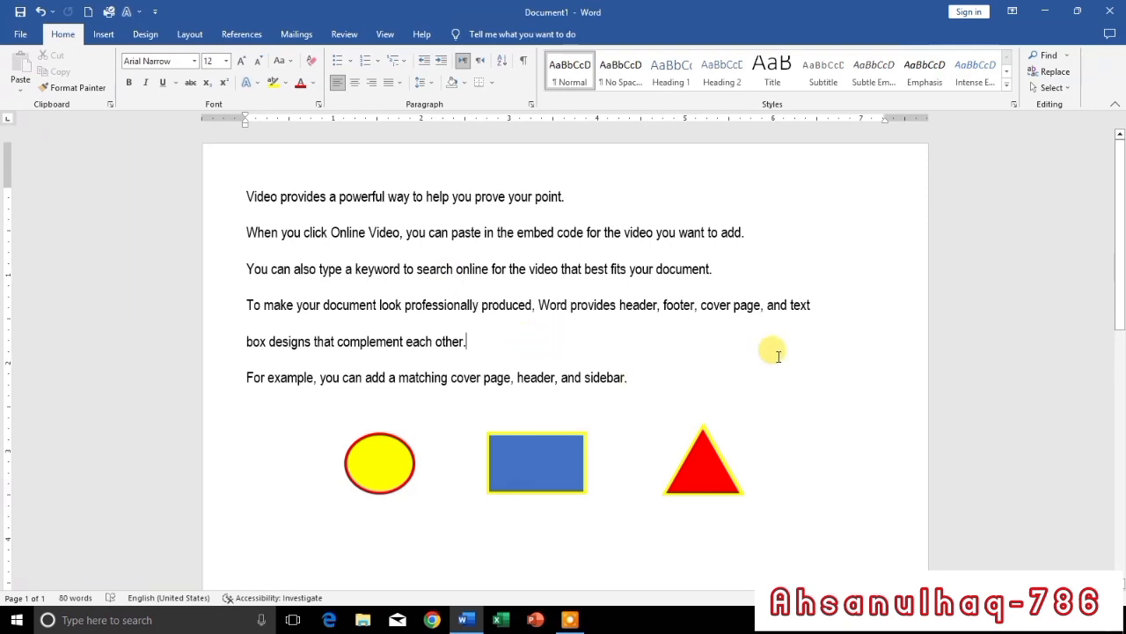
{"action": "key", "text": "ctrl+a"}
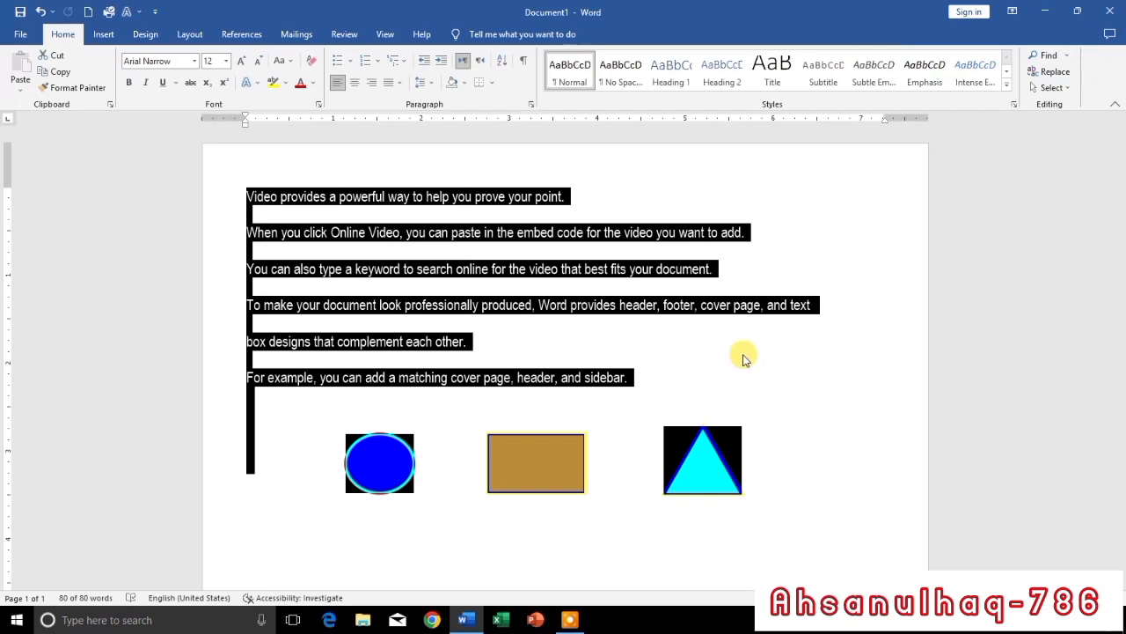
{"action": "left_click", "coordinate": [130, 85]}
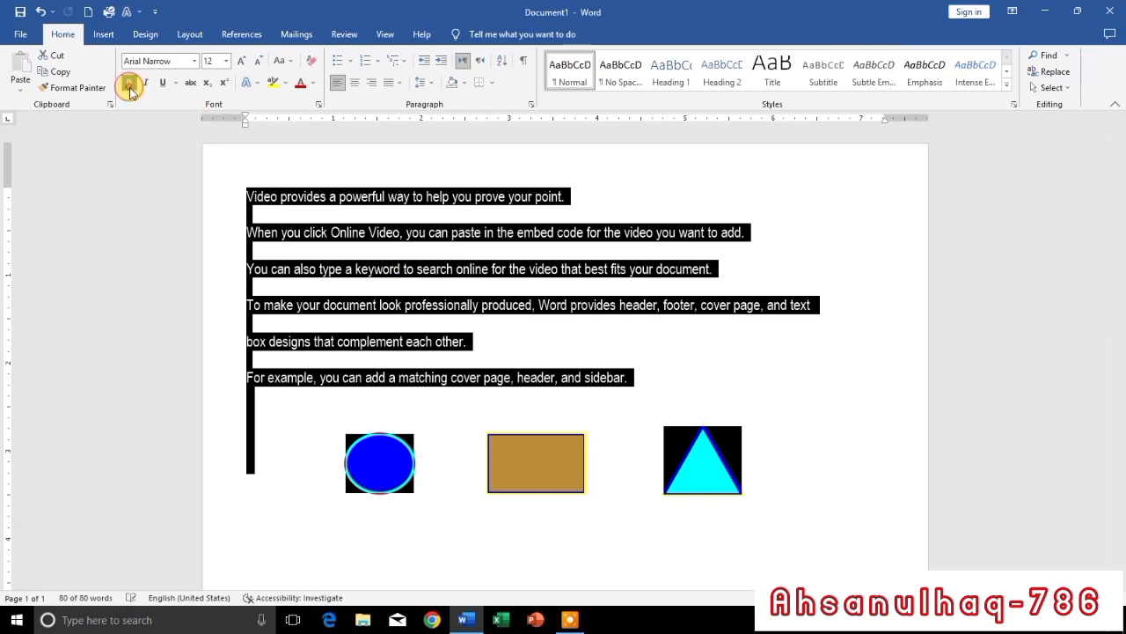
{"action": "left_click", "coordinate": [129, 84]}
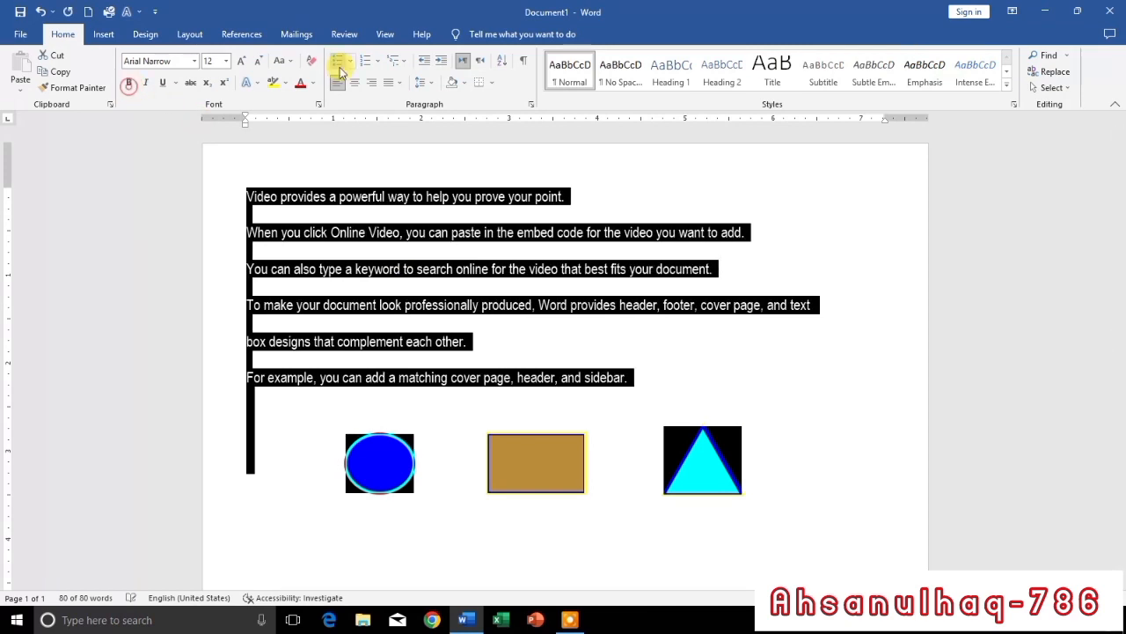
{"action": "left_click", "coordinate": [242, 62]}
{"action": "left_click", "coordinate": [242, 62]}
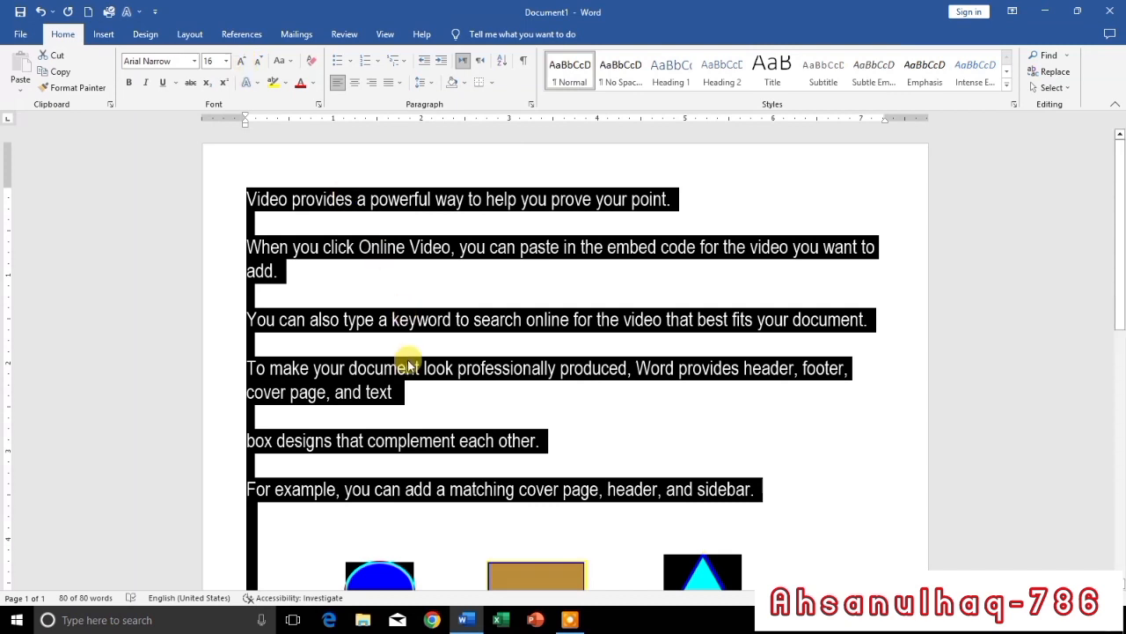
{"action": "scroll", "coordinate": [408, 363], "scroll_direction": "down", "scroll_amount": 3}
{"action": "scroll", "coordinate": [408, 363], "scroll_direction": "up", "scroll_amount": 2}
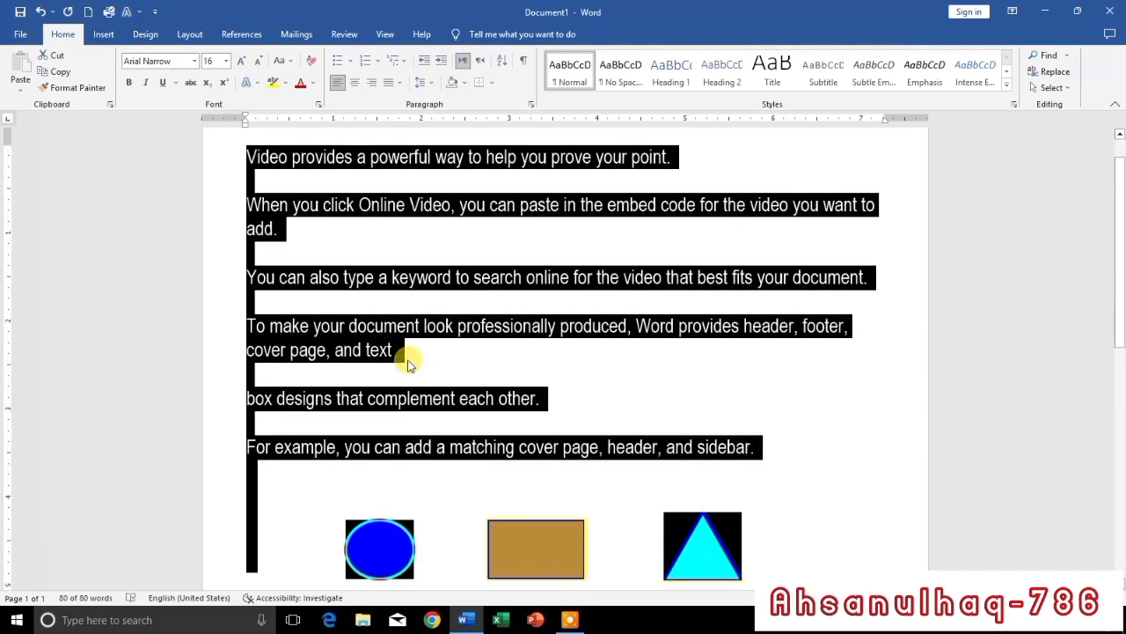
{"action": "scroll", "coordinate": [407, 363], "scroll_direction": "up", "scroll_amount": 1}
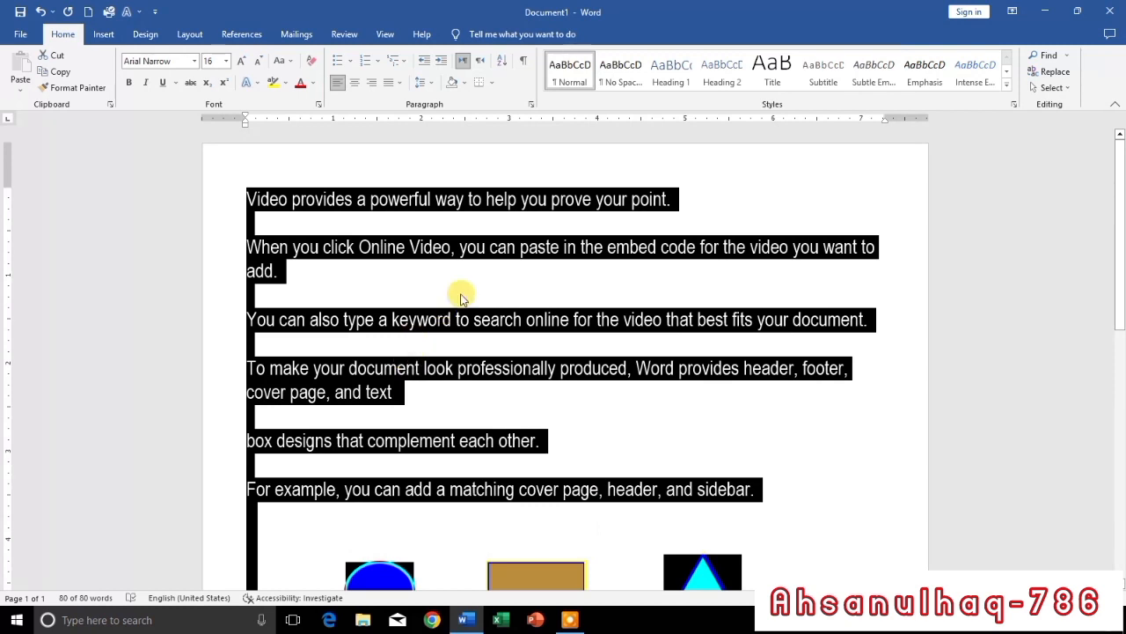
Step: Delete the entire document content and undo the deletion
{"action": "key", "text": "Delete"}
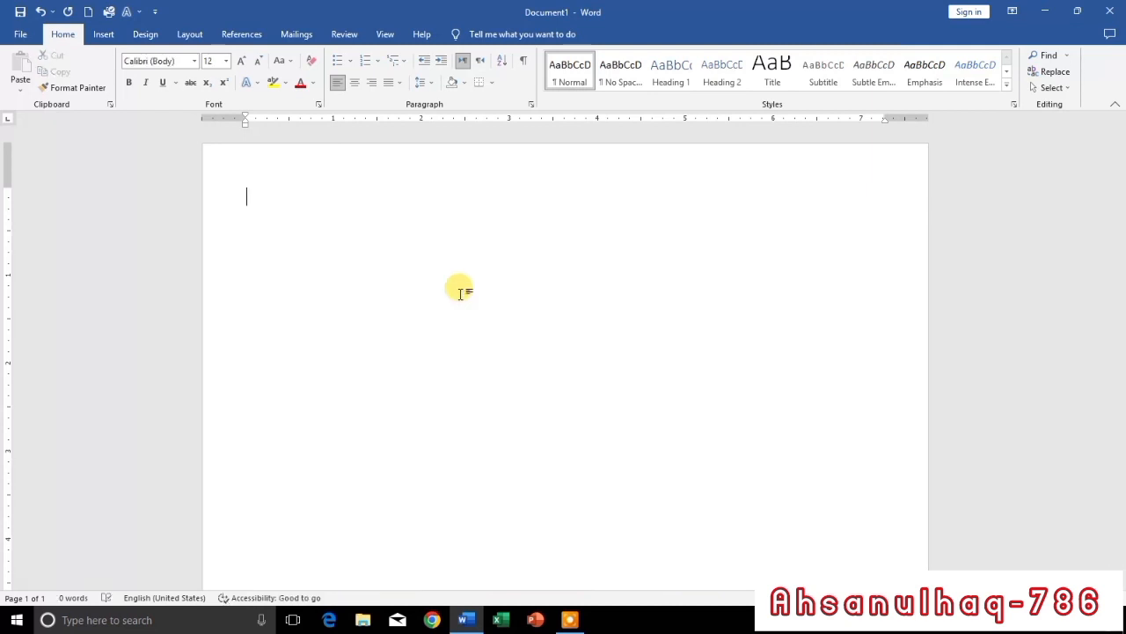
{"action": "key", "text": "ctrl+z"}
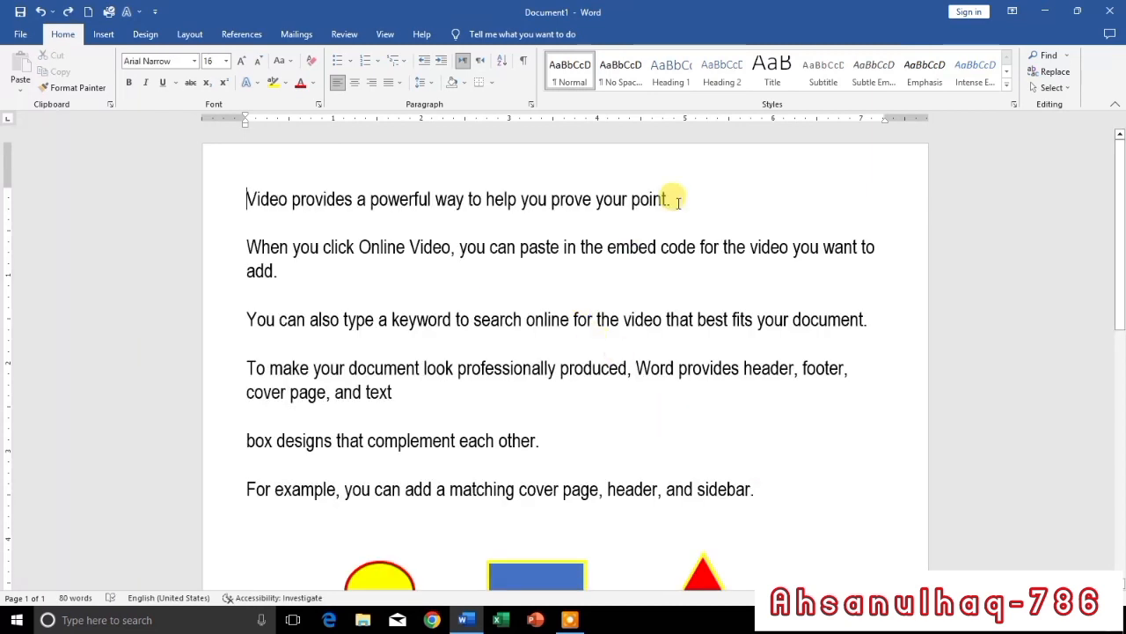
Step: Make the first sentence, "Video provides a powerful way to help you prove your point.", bold
{"action": "left_click_drag", "start_coordinate": [678, 202], "coordinate": [246, 196]}
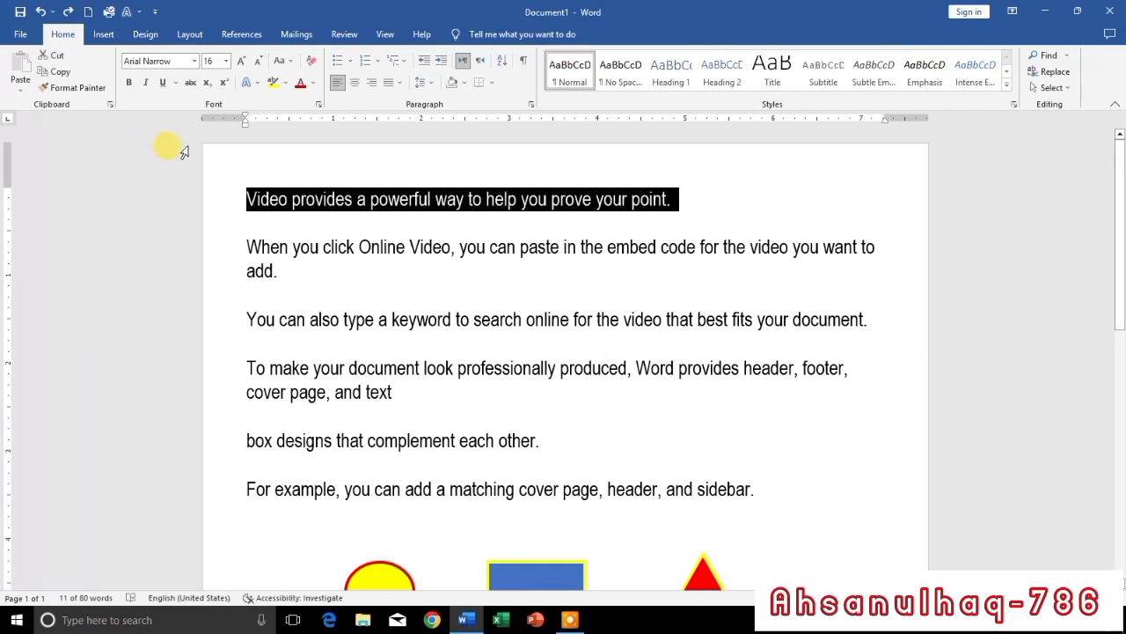
{"action": "key", "text": "ctrl+b"}
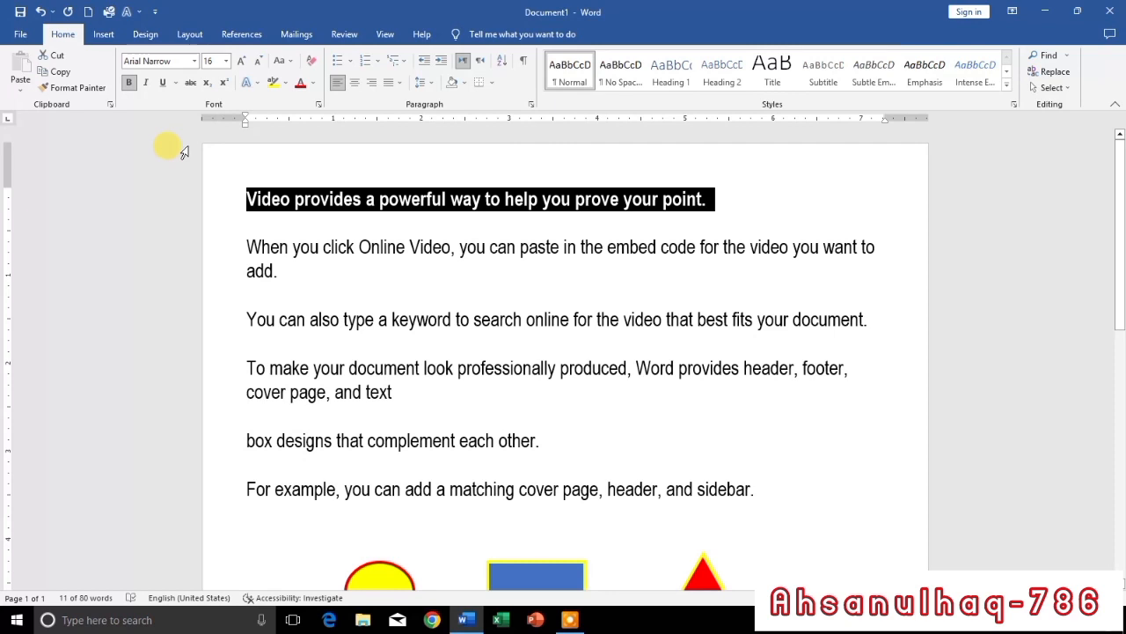
{"action": "key", "text": "Right"}
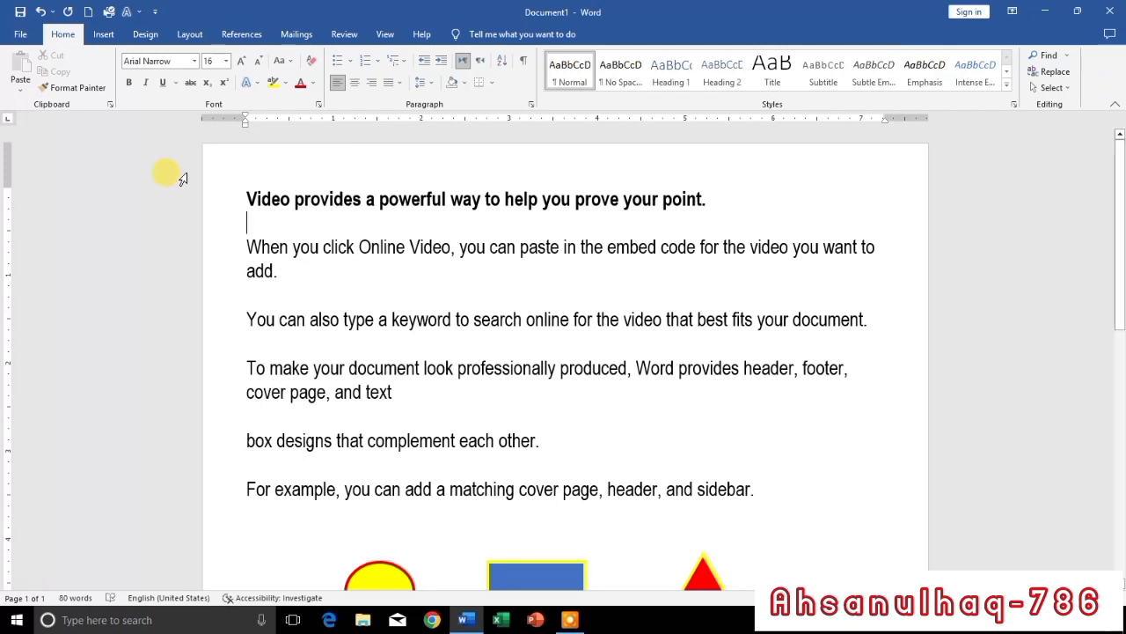
Step: Reduce the font size of the second sentence, "When you click Online Video…", to 14
{"action": "left_click", "coordinate": [280, 269]}
{"action": "left_click", "coordinate": [248, 251], "text": "shift"}
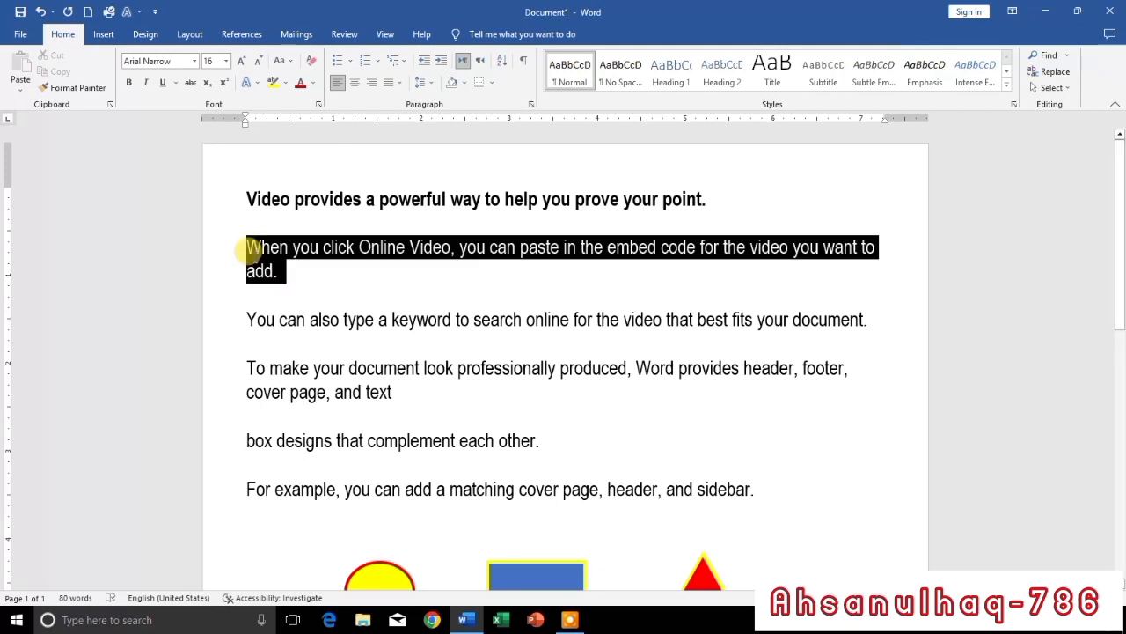
{"action": "key", "text": "ctrl+shift+comma"}
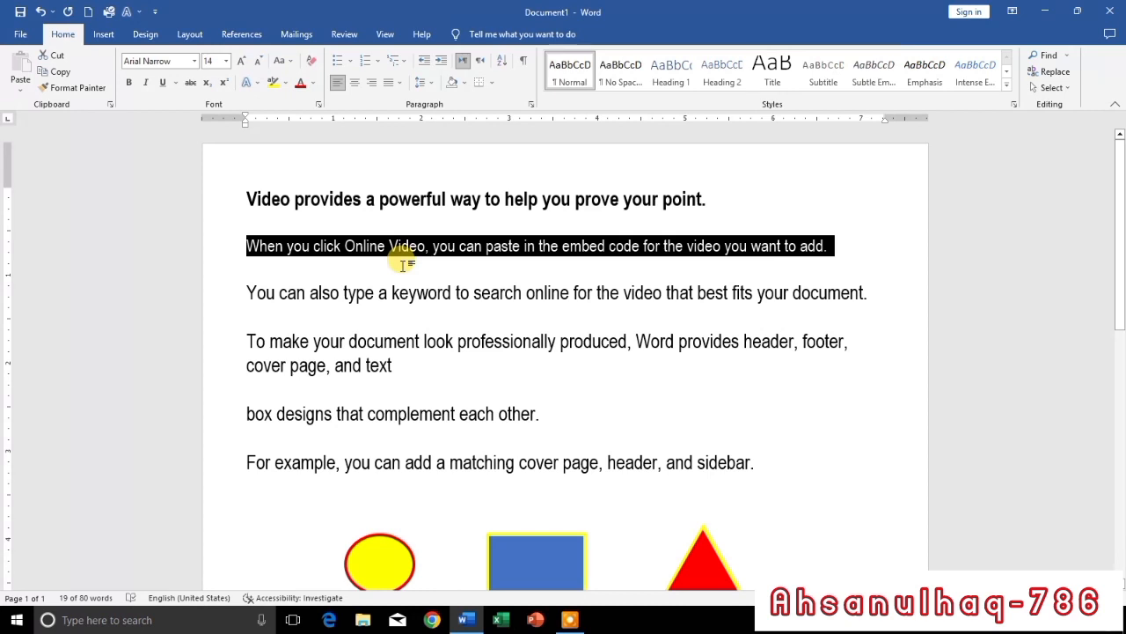
Step: Copy the "When you click Online Video" sentence, paste it on the line below, and undo the paste
{"action": "key", "text": "ctrl+c"}
{"action": "left_click", "coordinate": [403, 264]}
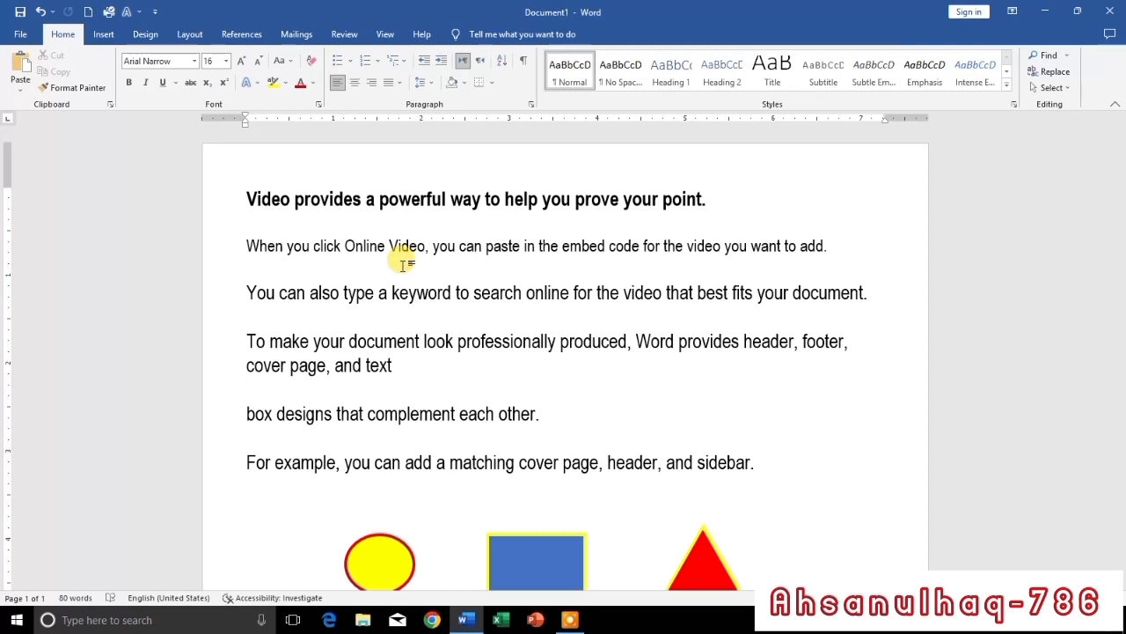
{"action": "key", "text": "ctrl+v"}
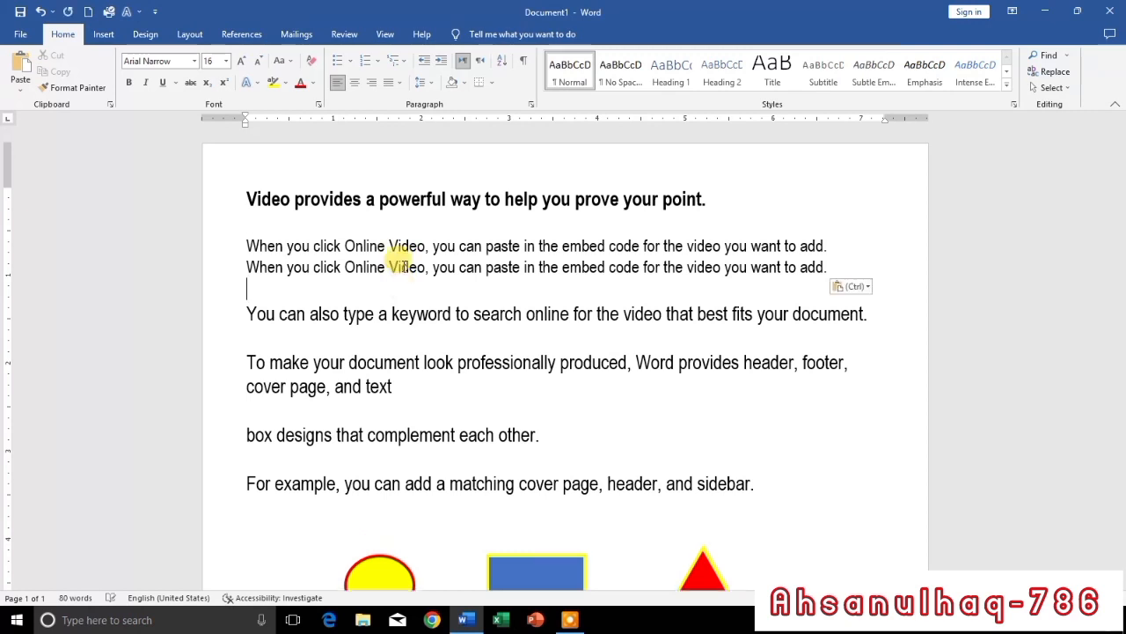
{"action": "key", "text": "ctrl+z"}
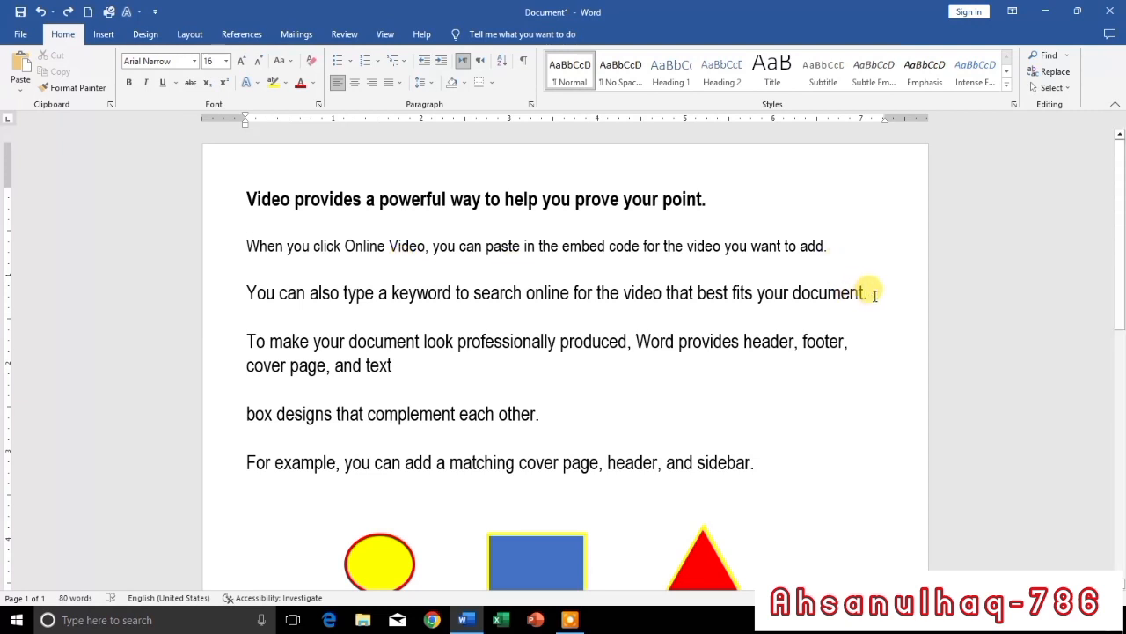
Step: Move the sentence "You can also type a keyword to search online…" to a new line directly below the "For example" sentence
{"action": "left_click_drag", "start_coordinate": [868, 292], "coordinate": [263, 297]}
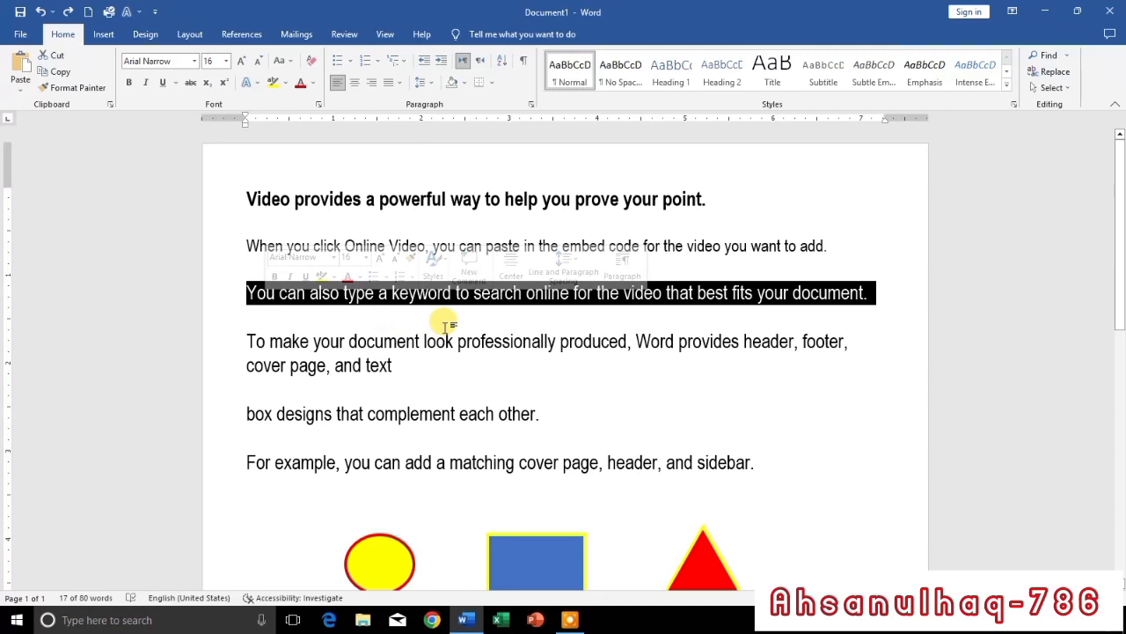
{"action": "key", "text": "Delete"}
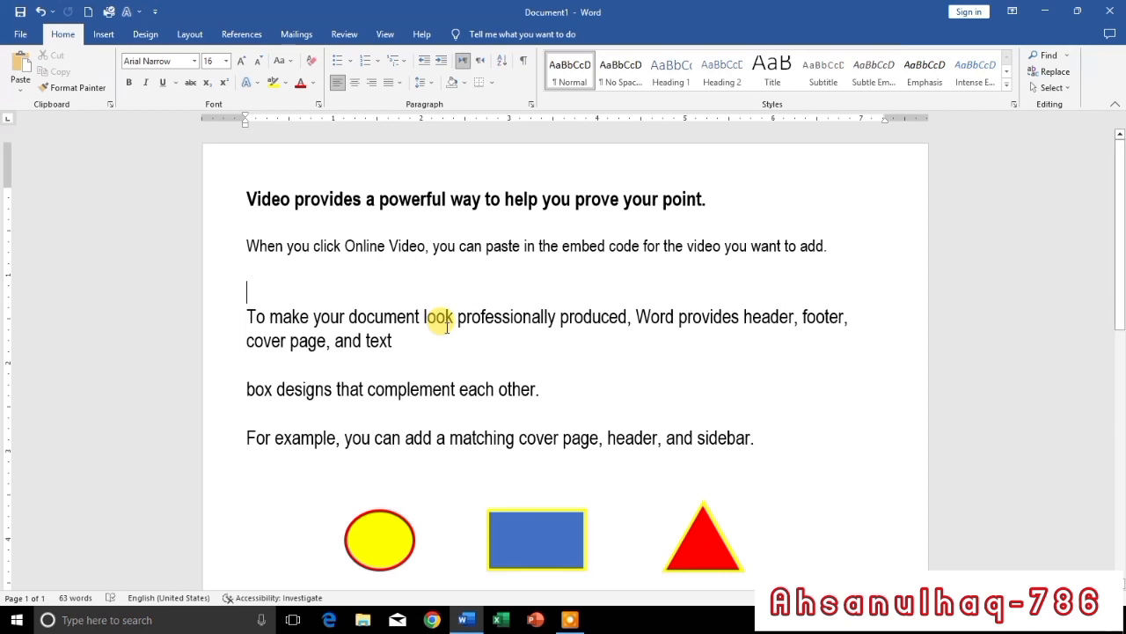
{"action": "key", "text": "Down"}
{"action": "key", "text": "Down"}
{"action": "key", "text": "Down"}
{"action": "key", "text": "Down"}
{"action": "key", "text": "Down"}
{"action": "key", "text": "Down"}
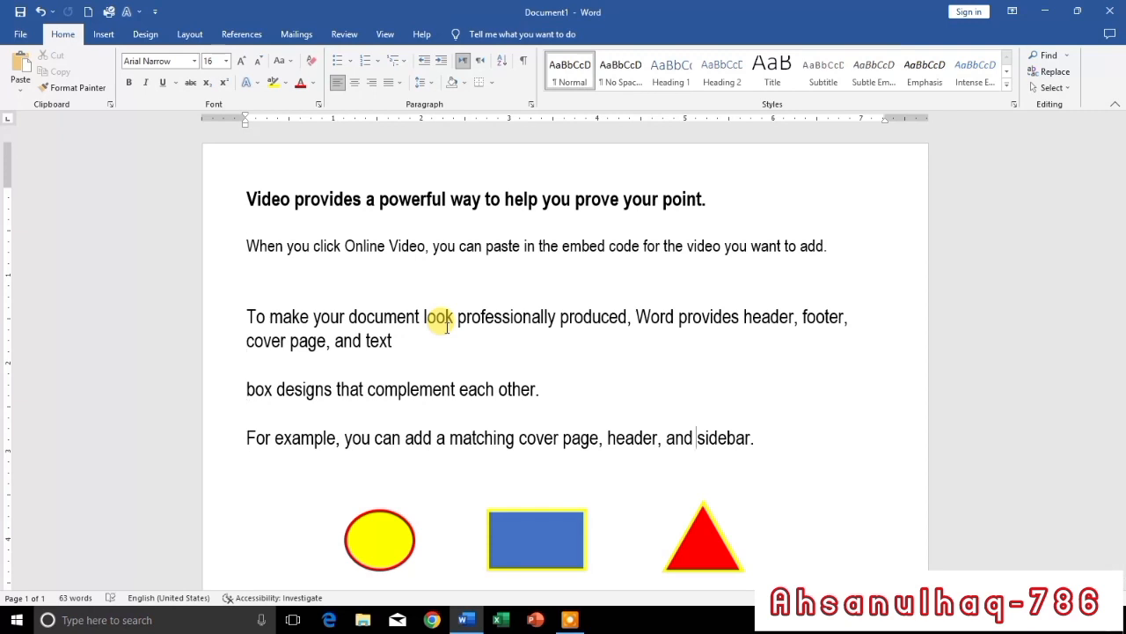
{"action": "key", "text": "ctrl+z"}
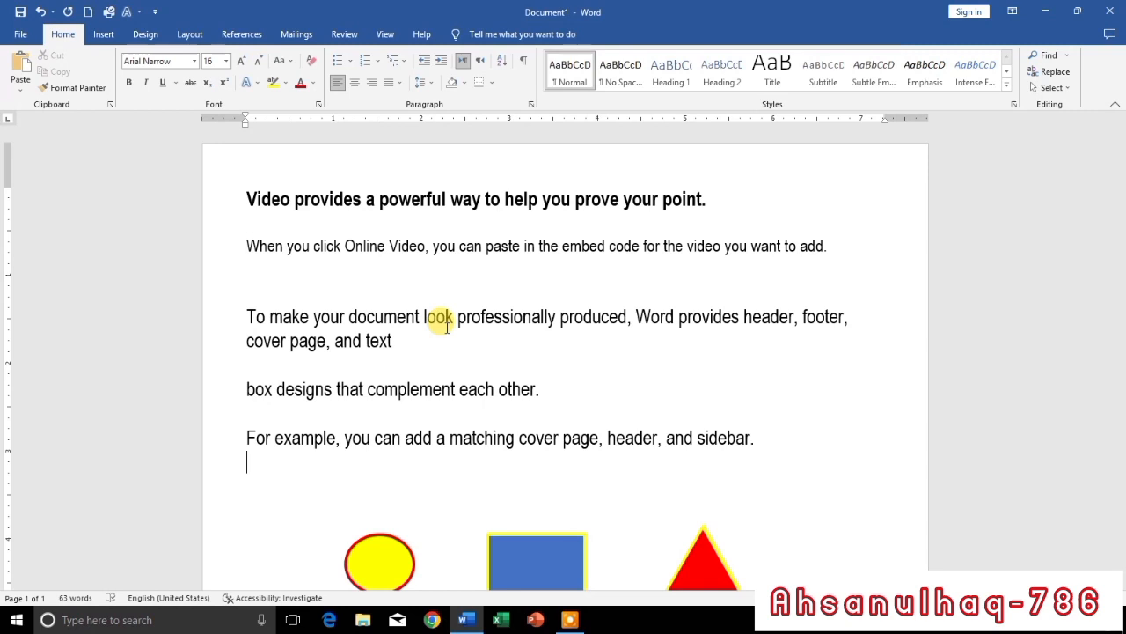
{"action": "key", "text": "ctrl+v"}
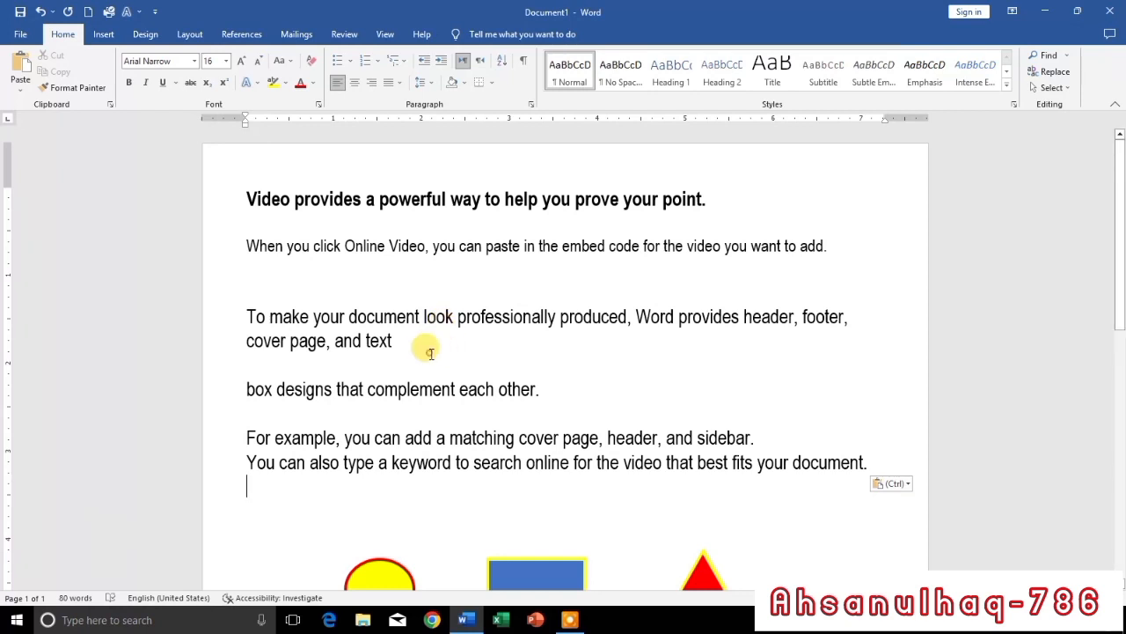
Step: View the Font dialog for the paragraph starting "To make your document look" and close it without changes
{"action": "left_click_drag", "start_coordinate": [430, 353], "coordinate": [249, 316]}
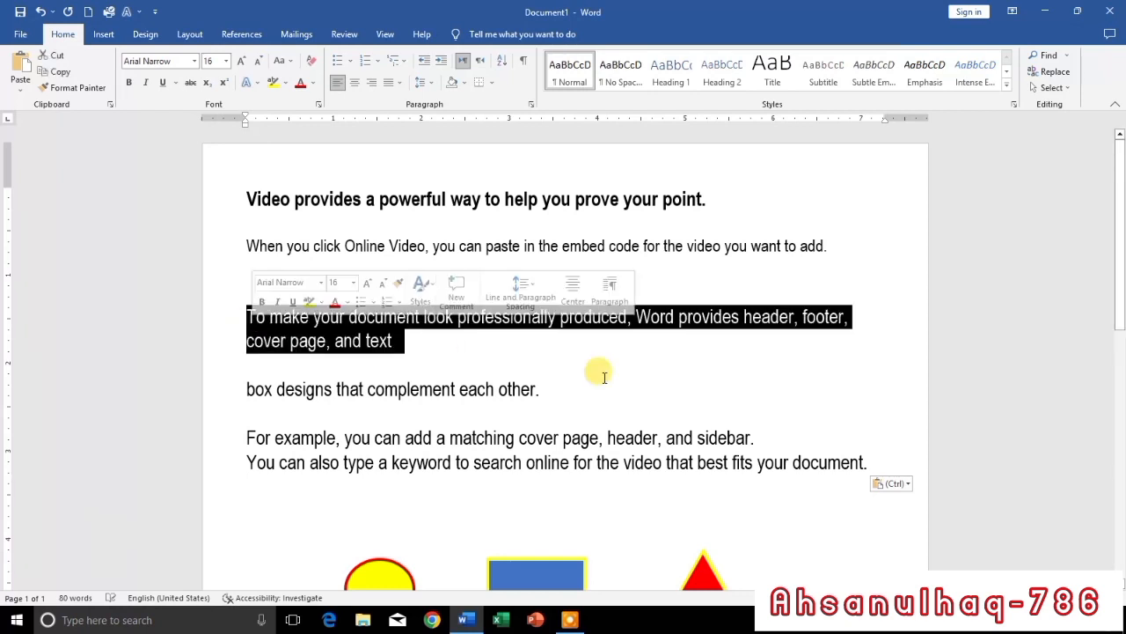
{"action": "key", "text": "ctrl+d"}
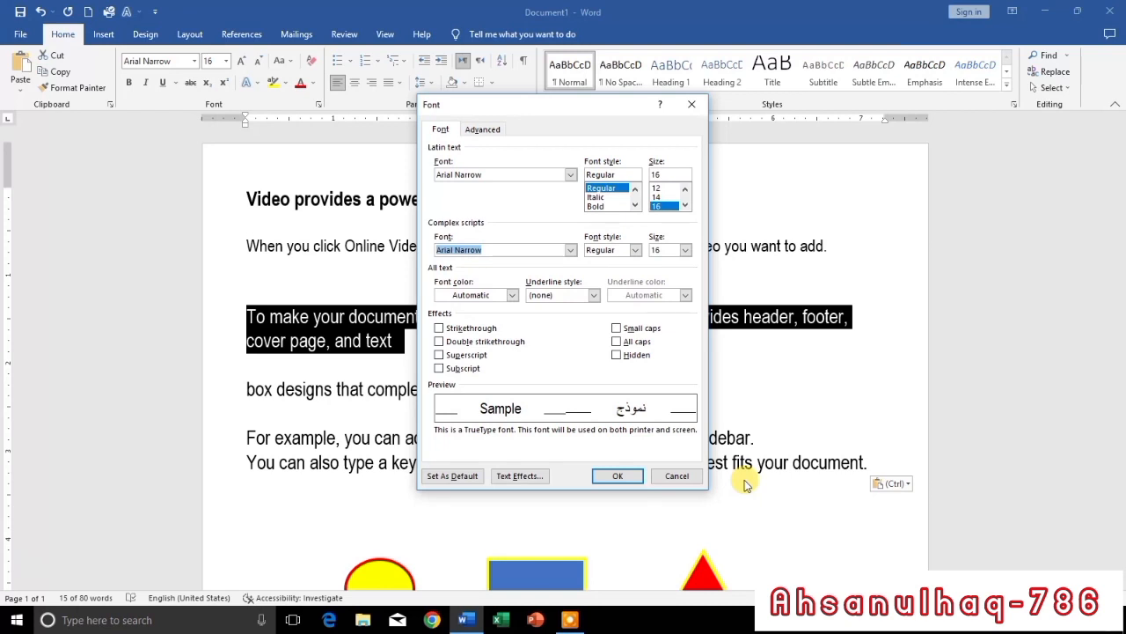
{"action": "left_click", "coordinate": [692, 476]}
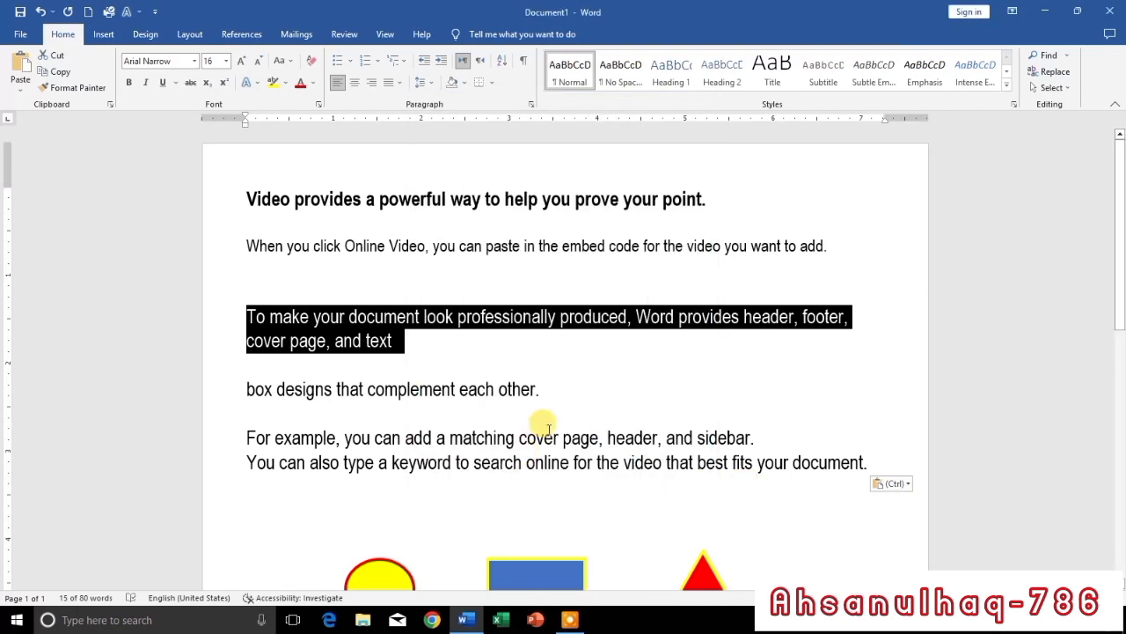
Step: Center the line "box designs that complement each other." and align it back to the left
{"action": "left_click", "coordinate": [578, 373]}
{"action": "left_click_drag", "start_coordinate": [548, 390], "coordinate": [251, 390]}
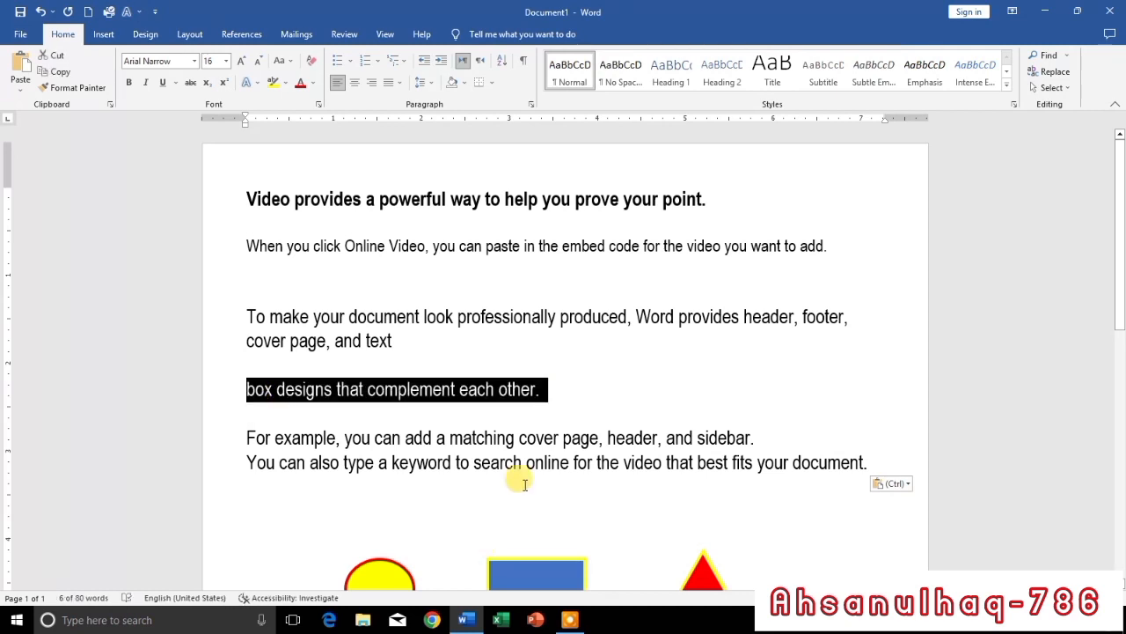
{"action": "key", "text": "ctrl+e"}
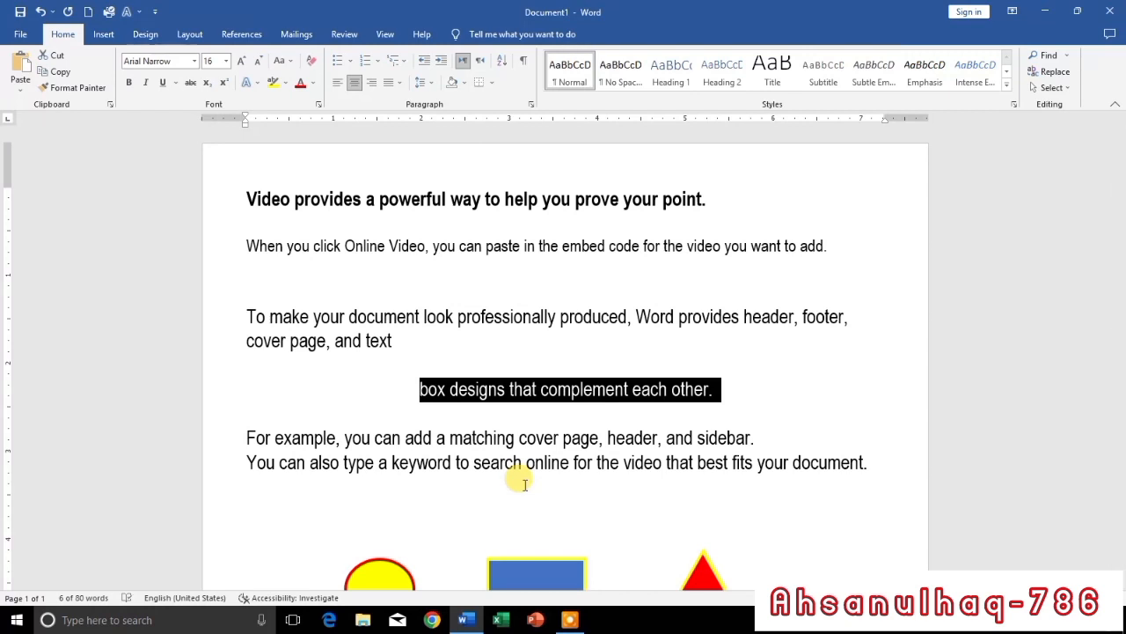
{"action": "key", "text": "ctrl+l"}
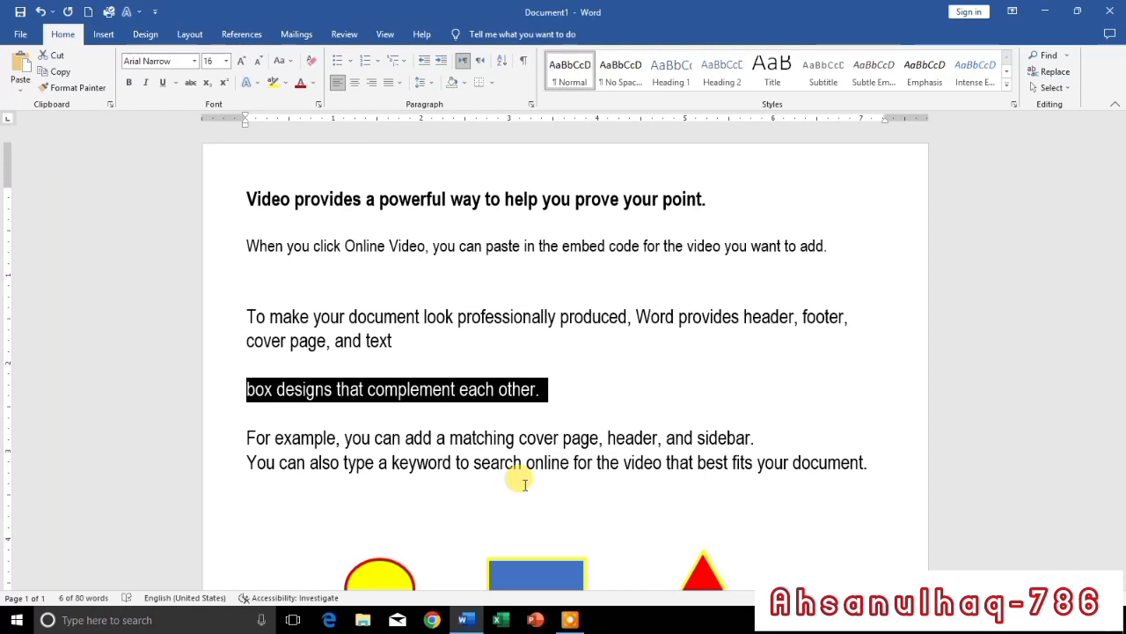
{"action": "key", "text": "Right"}
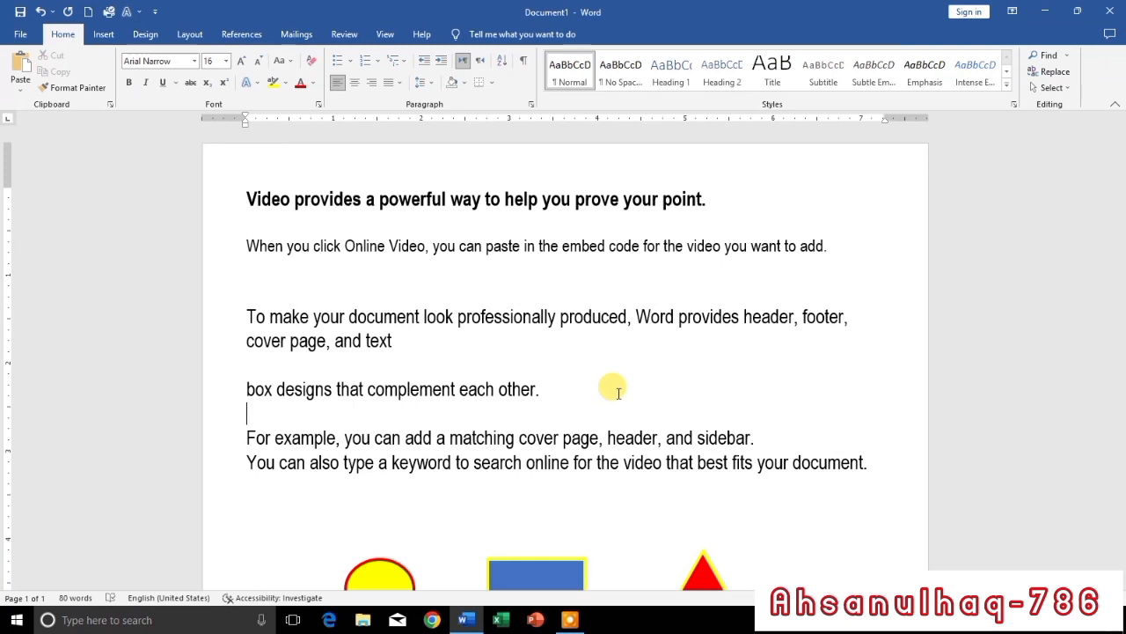
Step: Search the document for the word "each" and close the search
{"action": "key", "text": "ctrl+f"}
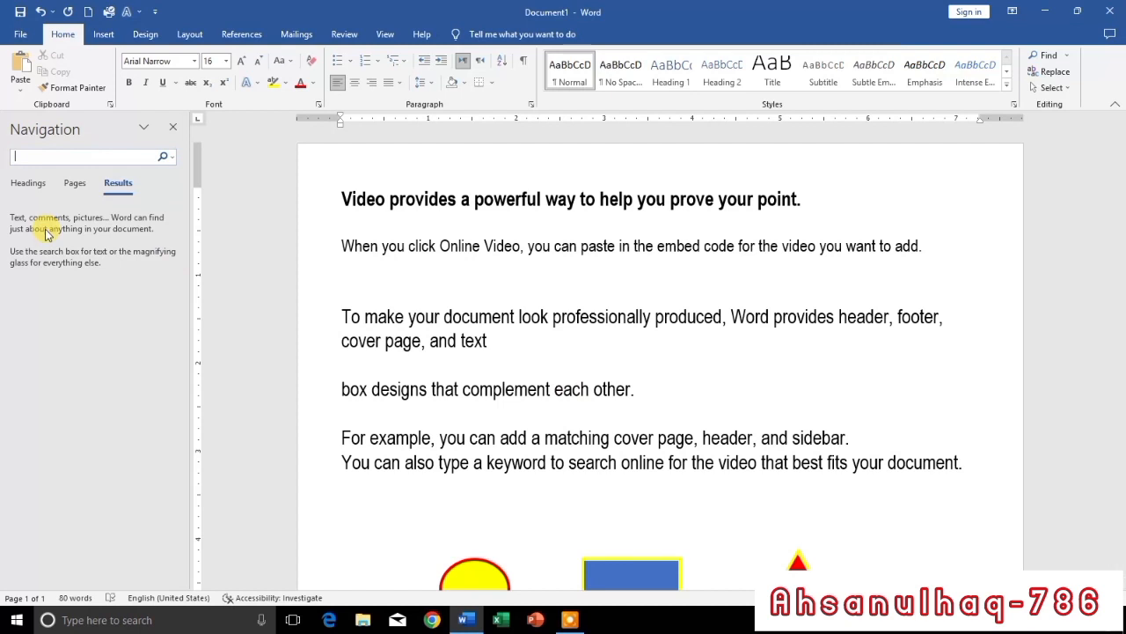
{"action": "type", "text": "each"}
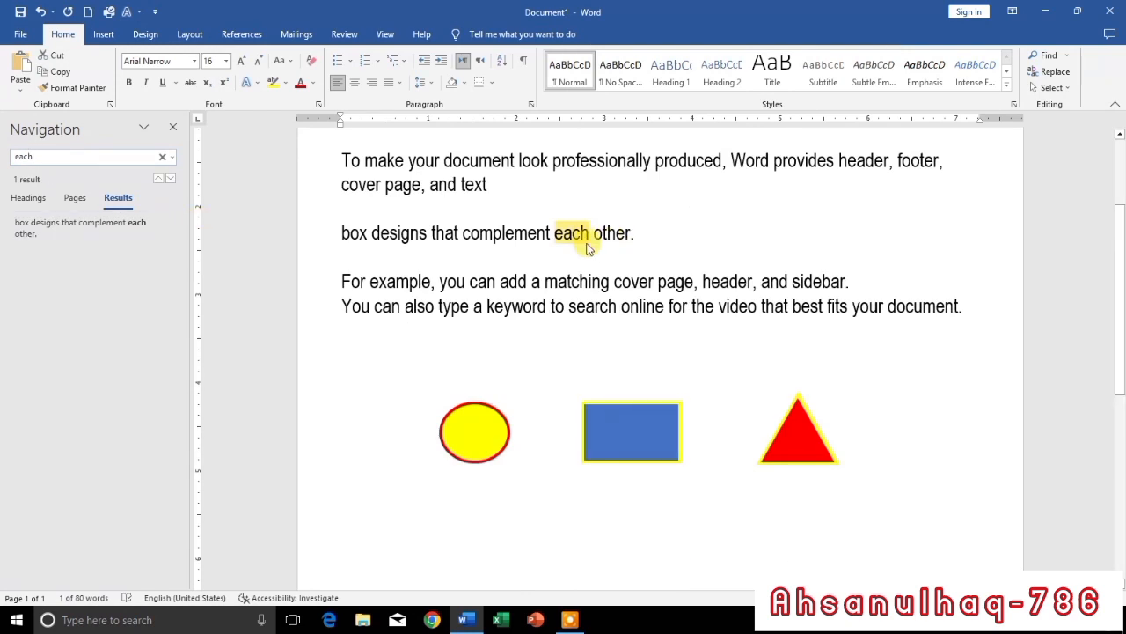
{"action": "left_click", "coordinate": [170, 129]}
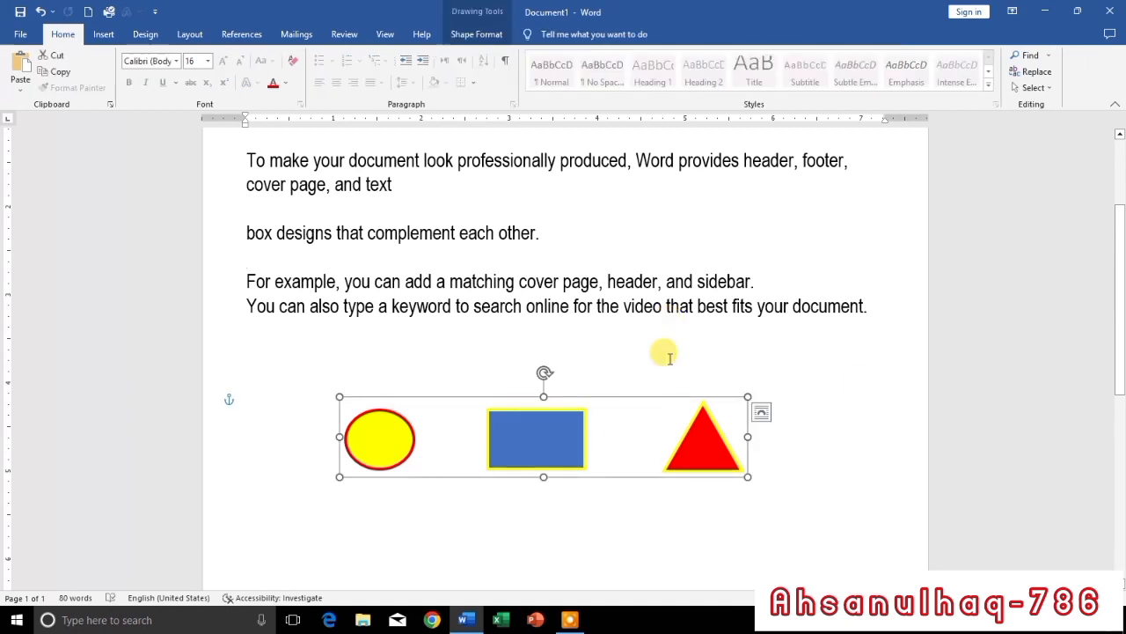
Step: Undo the last move of the grouped shapes and clear the text selection
{"action": "key", "text": "ctrl+z"}
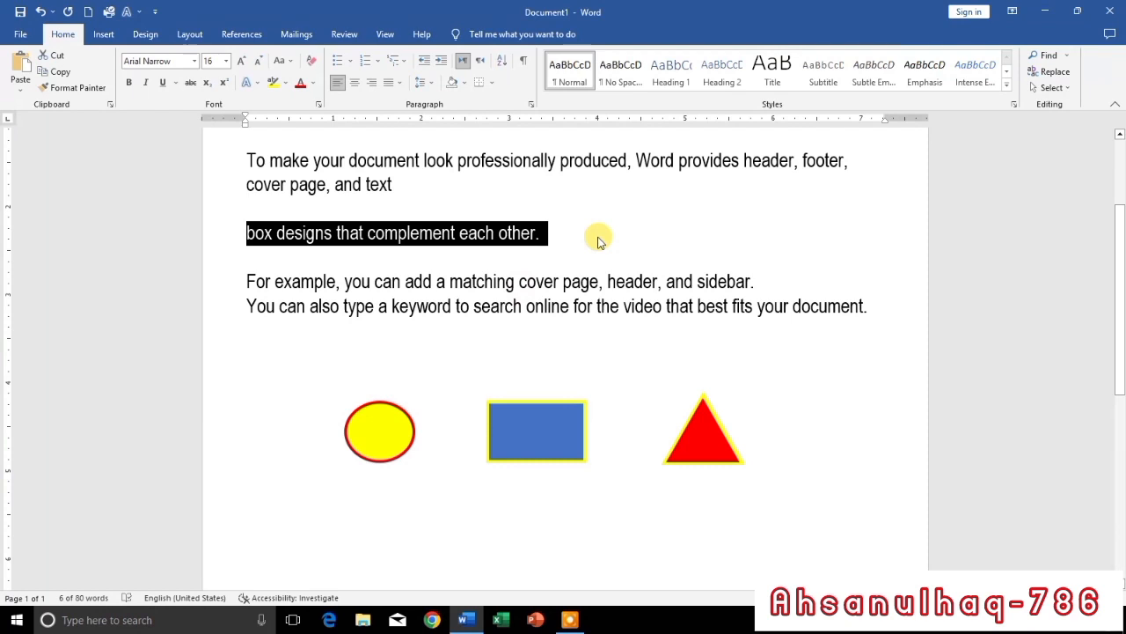
{"action": "left_click", "coordinate": [598, 241]}
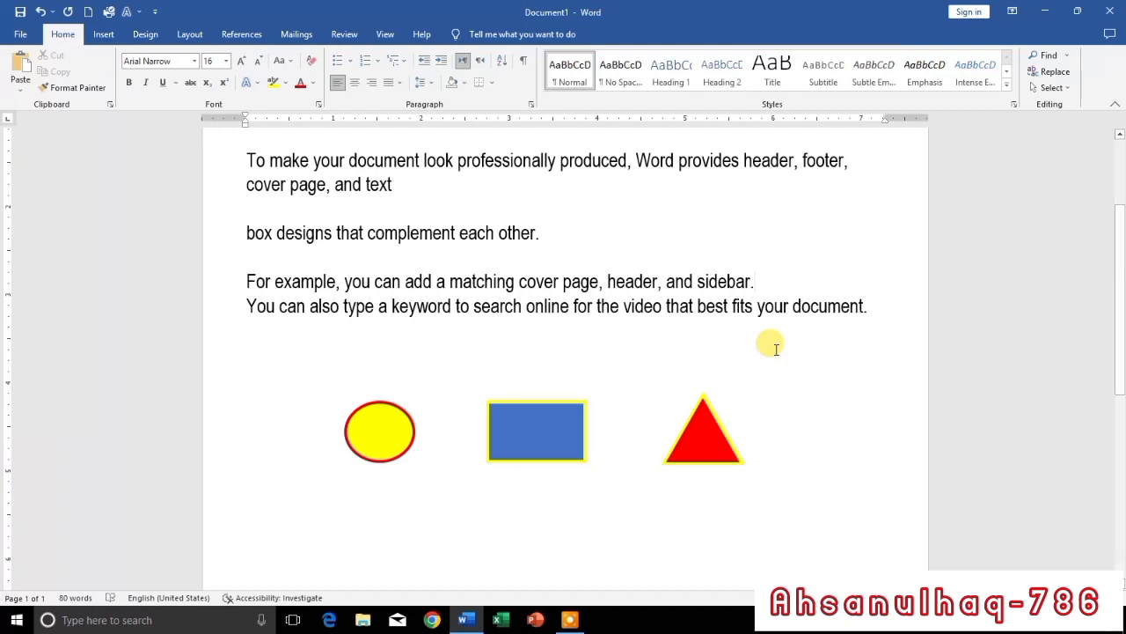
Step: Create a new blank document, then close it and return to the sample document
{"action": "key", "text": "ctrl+n"}
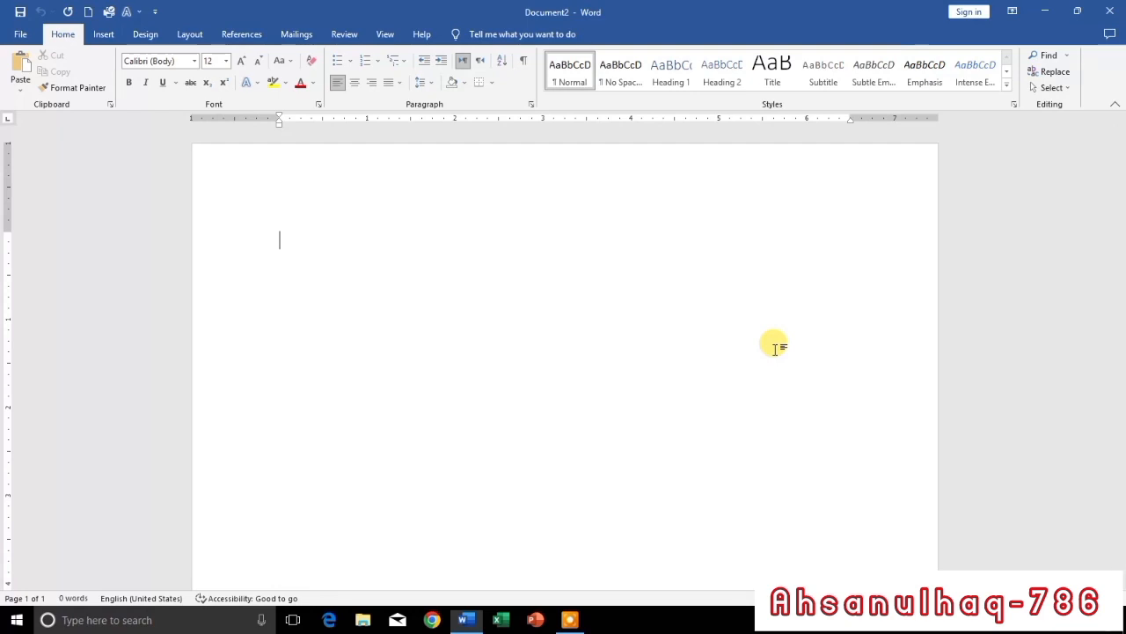
{"action": "left_click", "coordinate": [1100, 11]}
{"action": "left_click", "coordinate": [573, 236]}
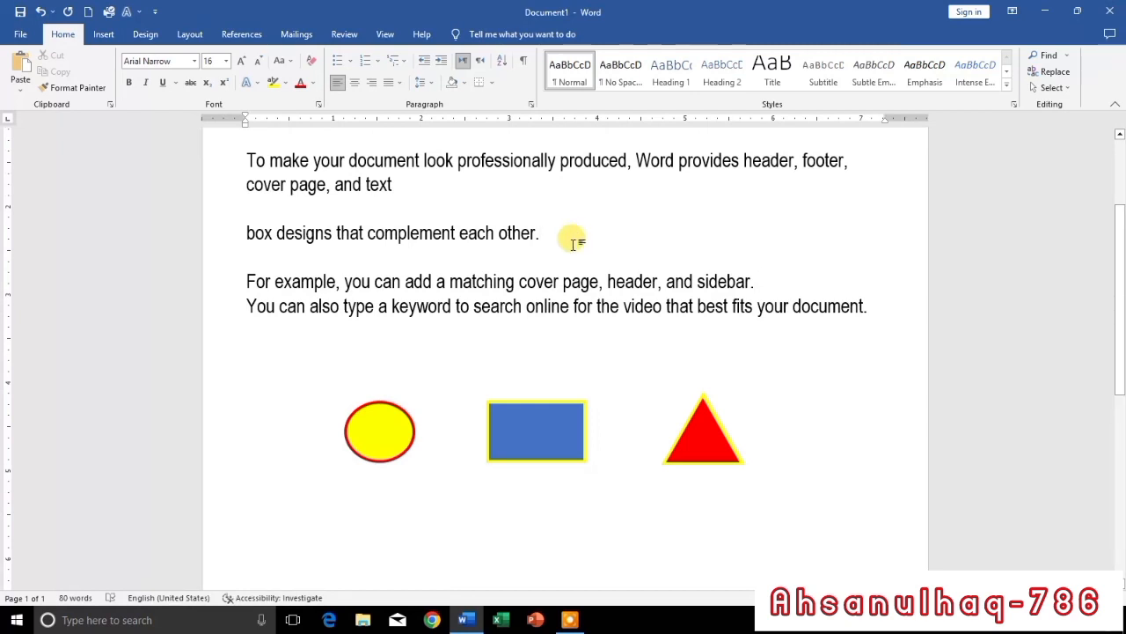
Step: View the recent files available for opening and the sample document's print preview, returning to the text without opening or printing anything
{"action": "key", "text": "ctrl+o"}
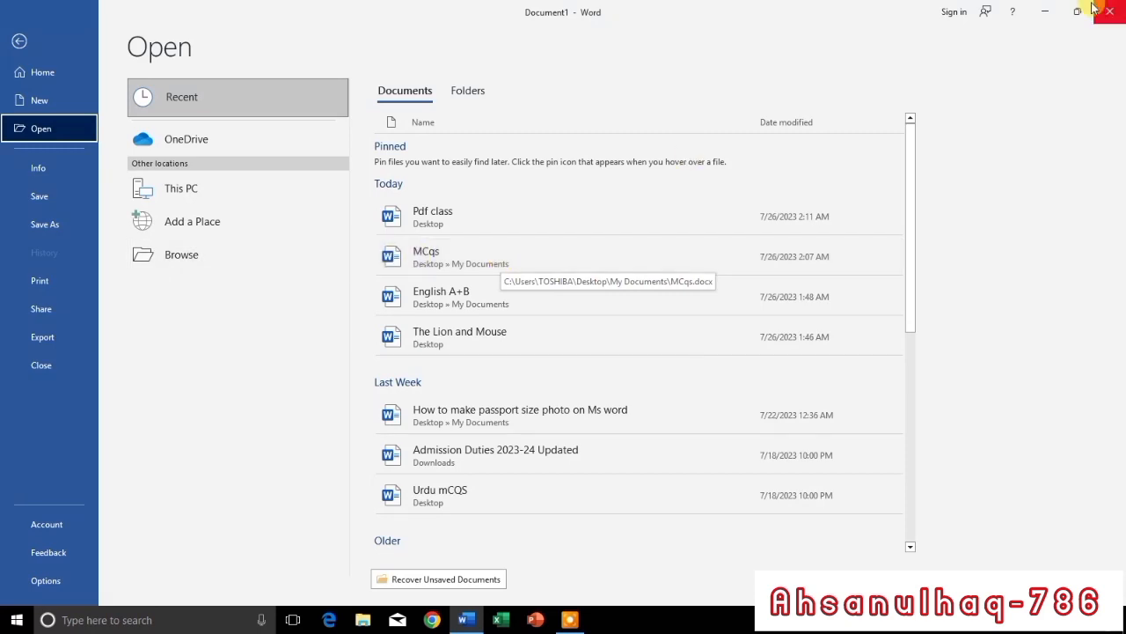
{"action": "left_click", "coordinate": [15, 41]}
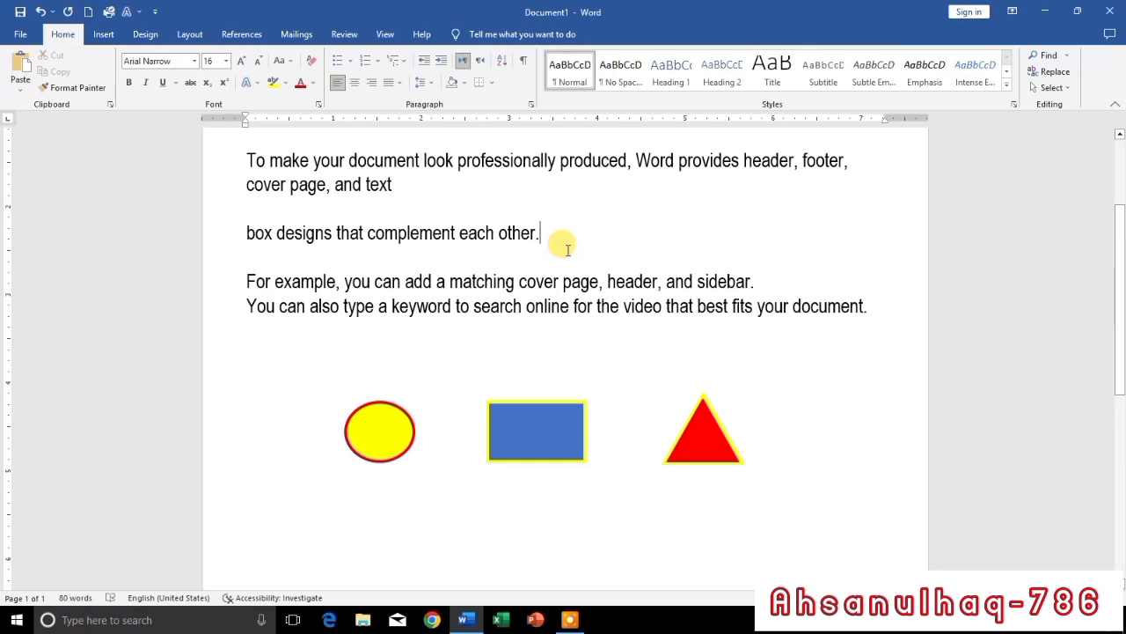
{"action": "key", "text": "ctrl+p"}
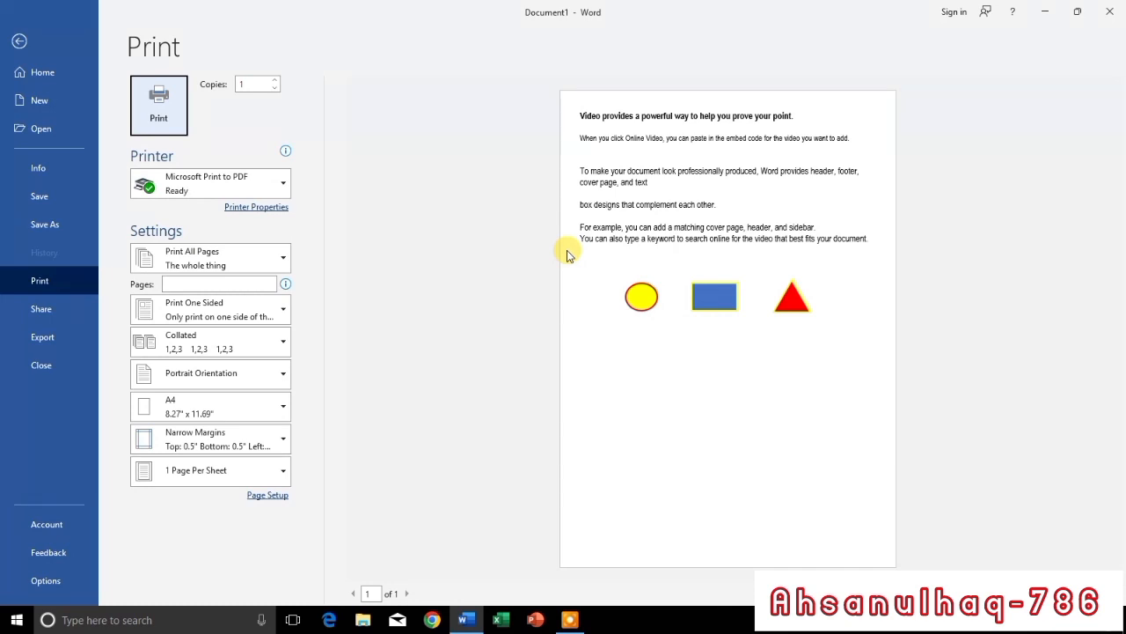
{"action": "left_click", "coordinate": [20, 44]}
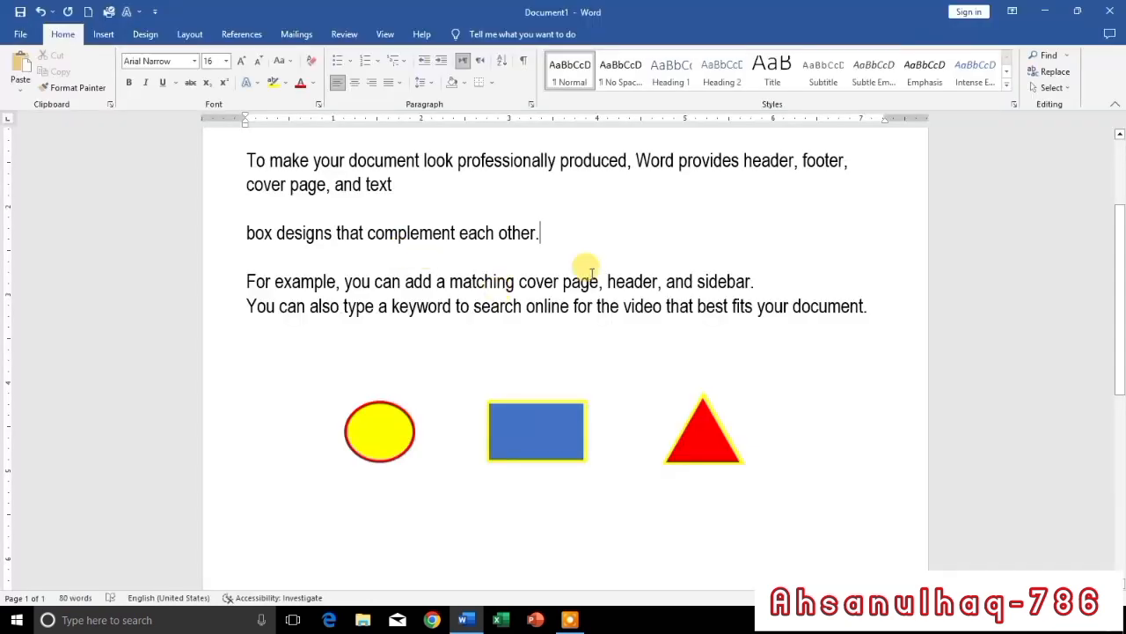
Step: Save the document to the Desktop as a Word Document with the file name 1
{"action": "scroll", "coordinate": [588, 255], "scroll_direction": "up", "scroll_amount": 3}
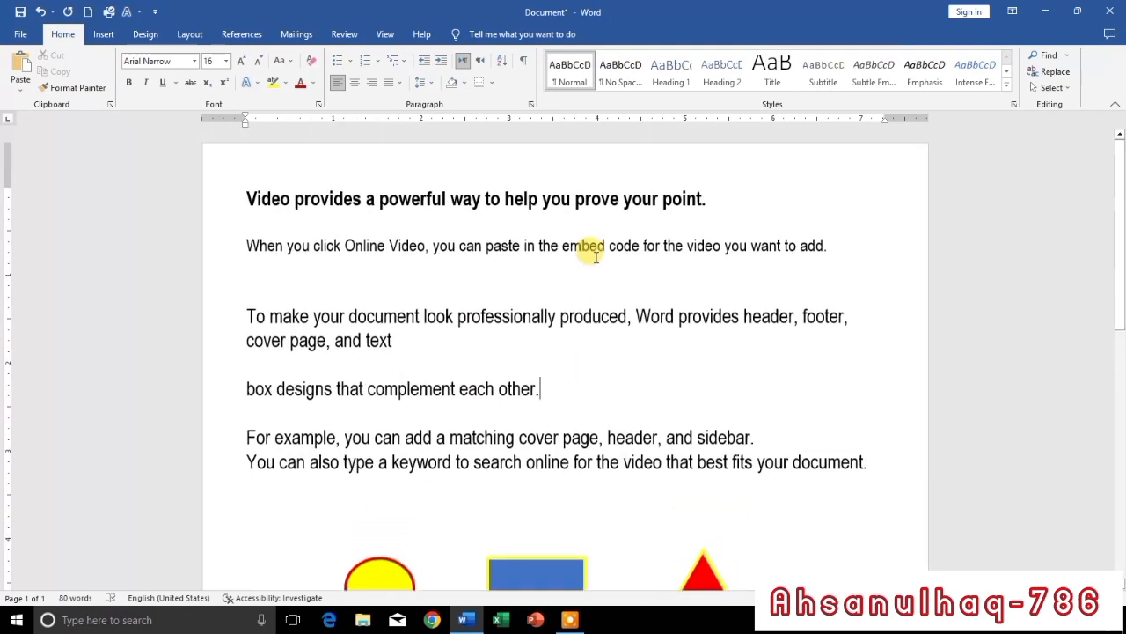
{"action": "left_click", "coordinate": [759, 212]}
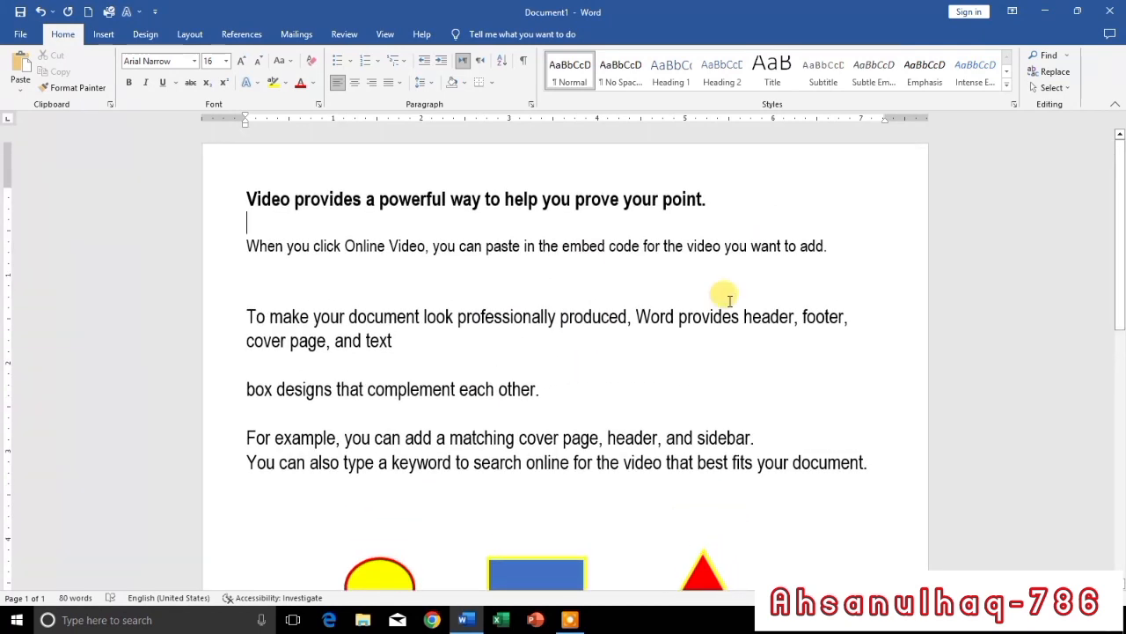
{"action": "key", "text": "ctrl+s"}
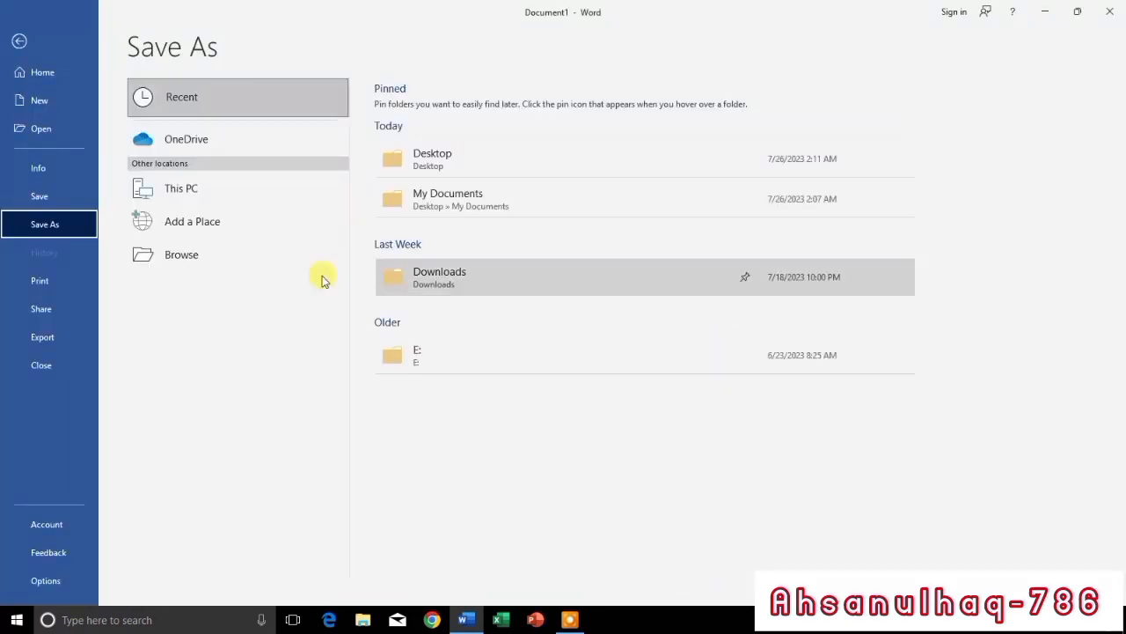
{"action": "left_click", "coordinate": [213, 255]}
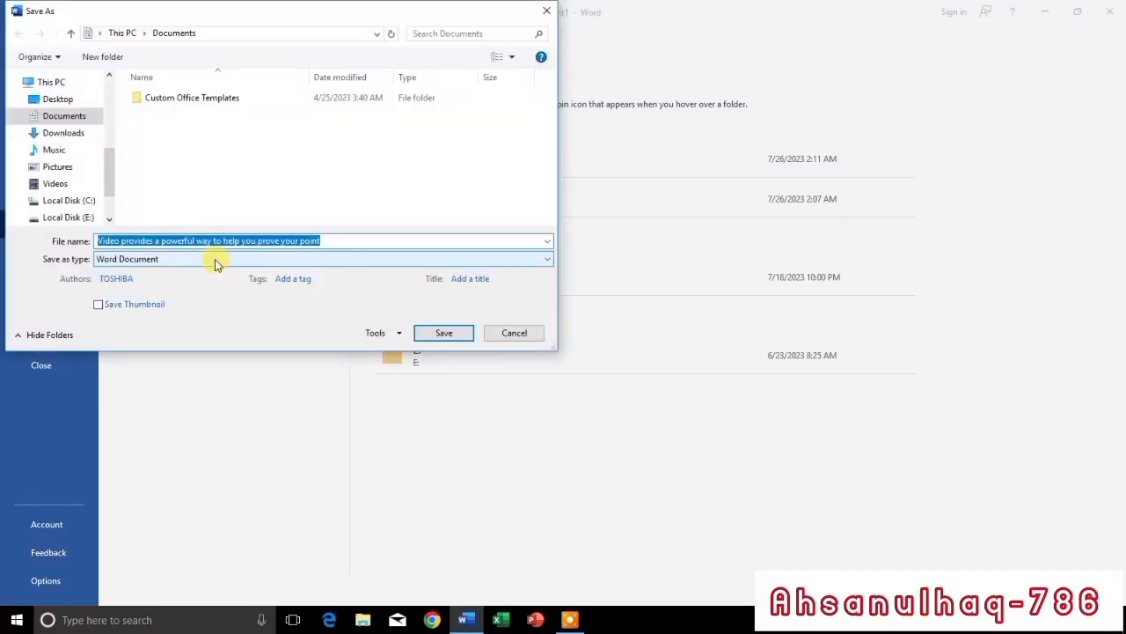
{"action": "type", "text": "1"}
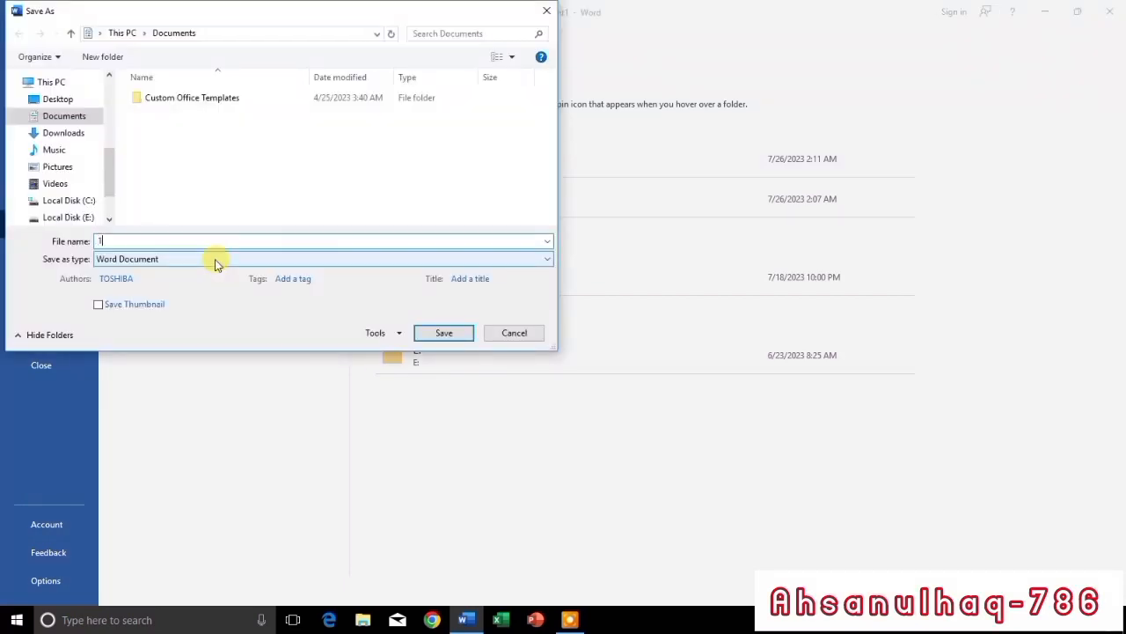
{"action": "left_click", "coordinate": [80, 99]}
{"action": "left_click", "coordinate": [435, 332]}
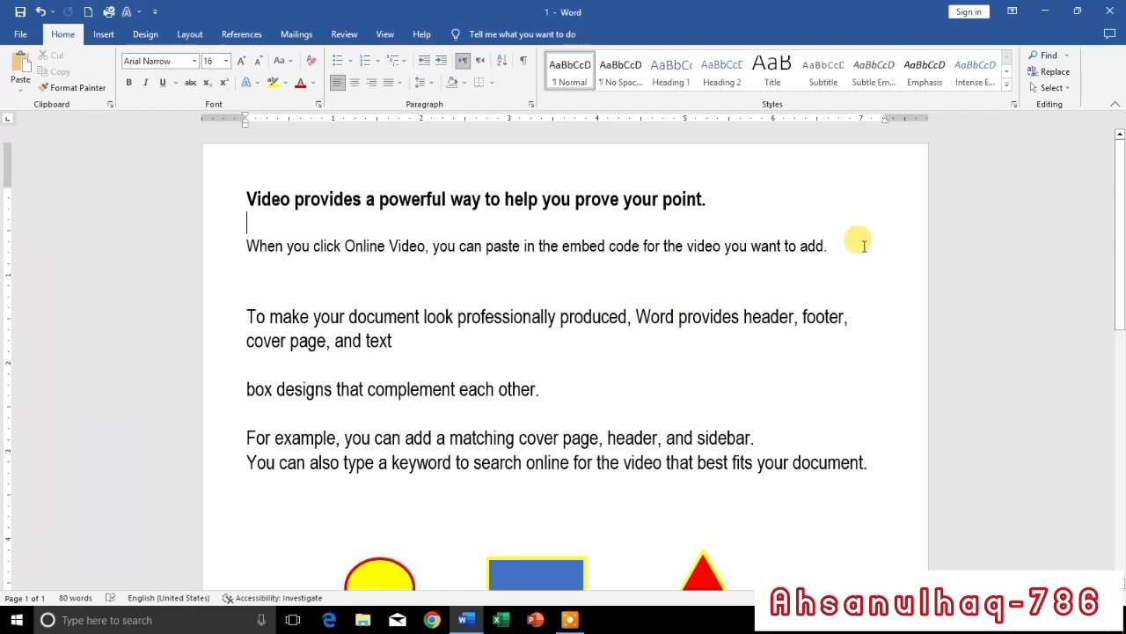
Step: Underline the sentence starting "When you click Online Video" and clear the selection
{"action": "left_click_drag", "start_coordinate": [850, 246], "coordinate": [250, 246]}
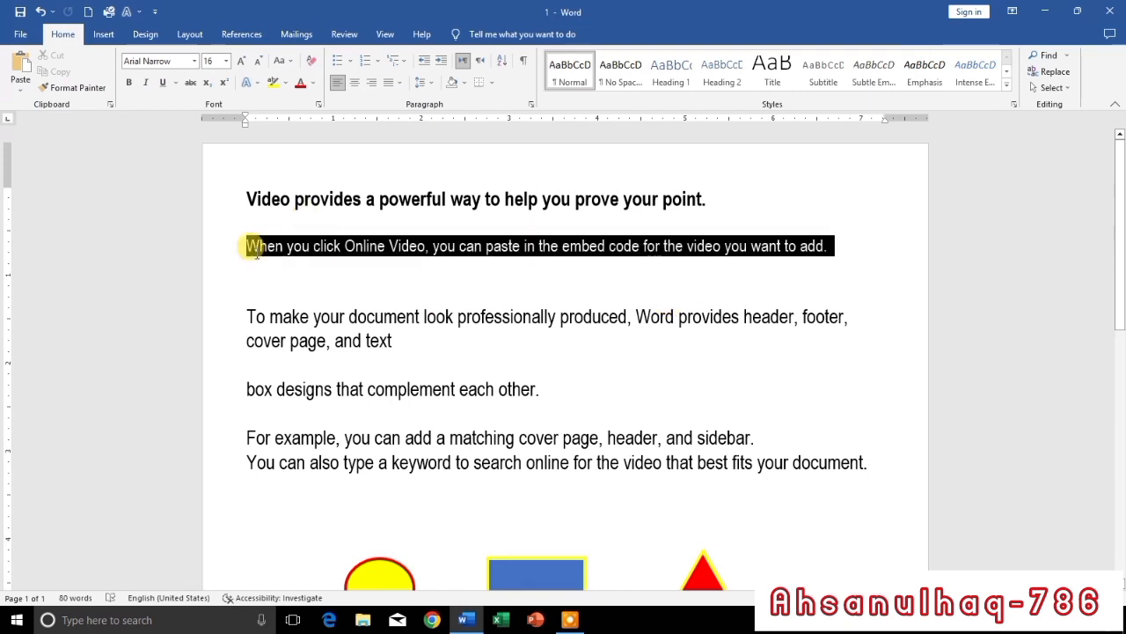
{"action": "key", "text": "ctrl+u"}
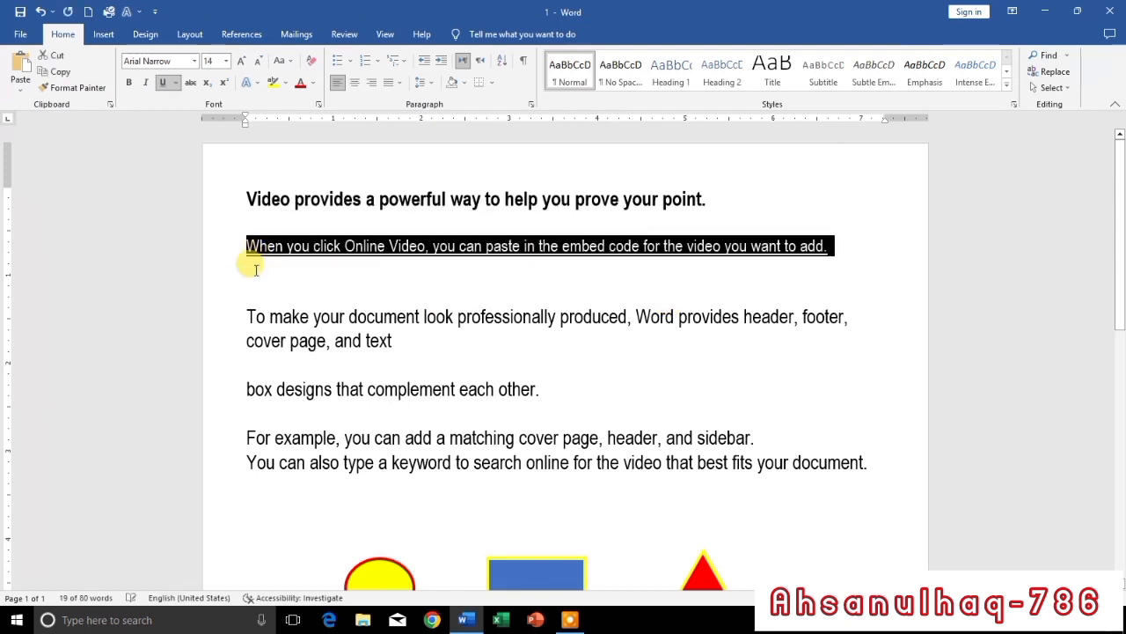
{"action": "left_click", "coordinate": [253, 268]}
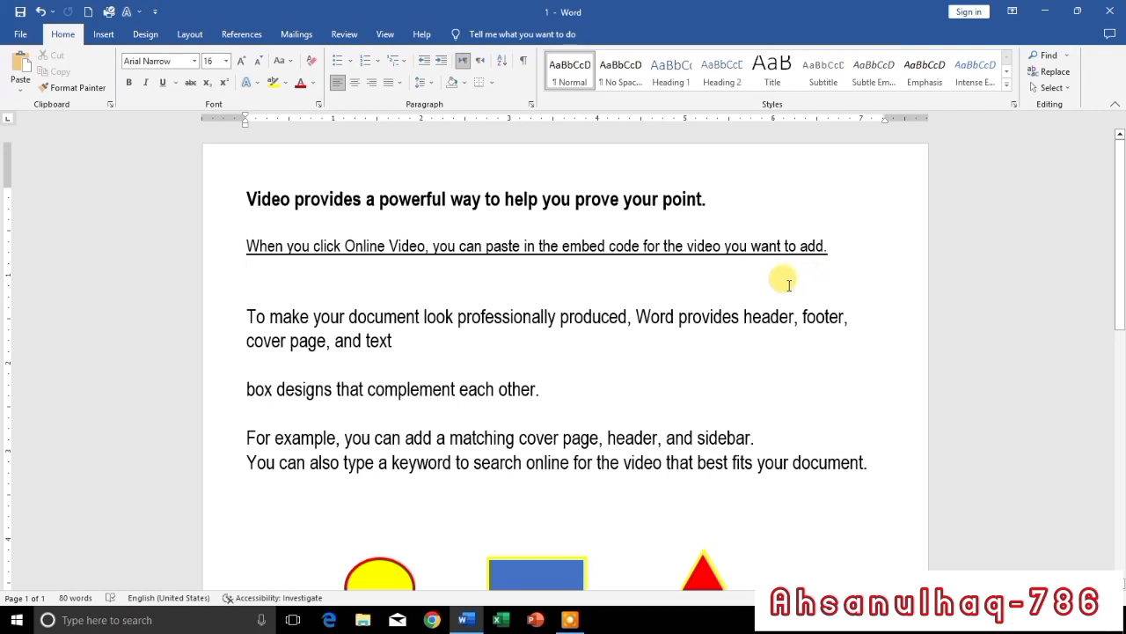
Step: Paste "You can also type a keyword to search online for the video that best fits your document." on the empty line above the shapes
{"action": "left_click_drag", "start_coordinate": [538, 389], "coordinate": [350, 387]}
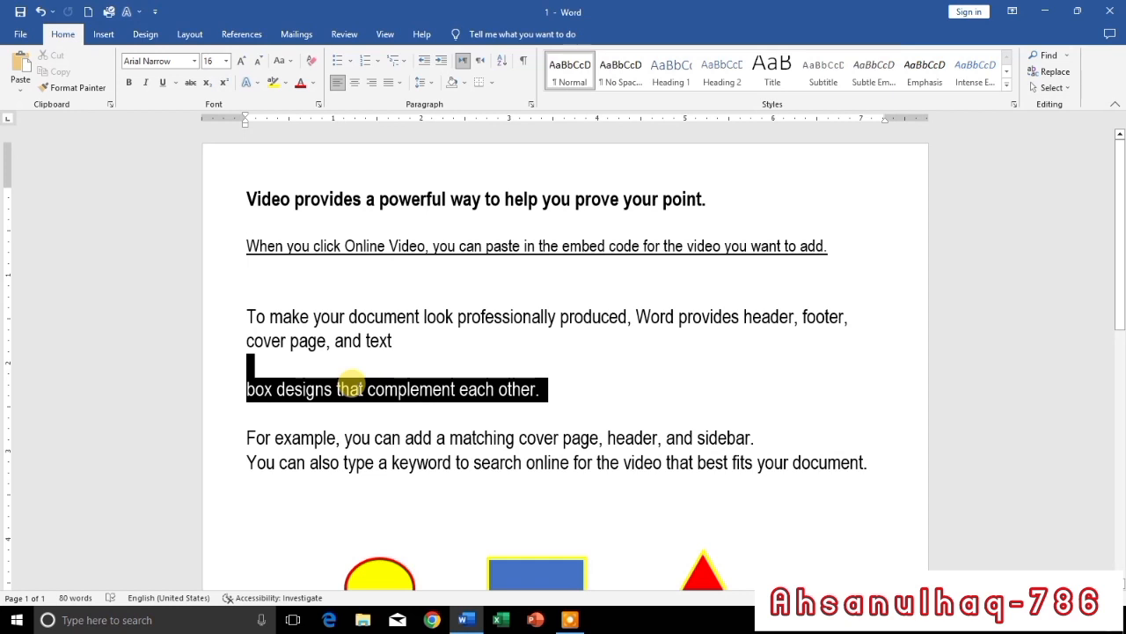
{"action": "scroll", "coordinate": [351, 387], "scroll_direction": "down", "scroll_amount": 3}
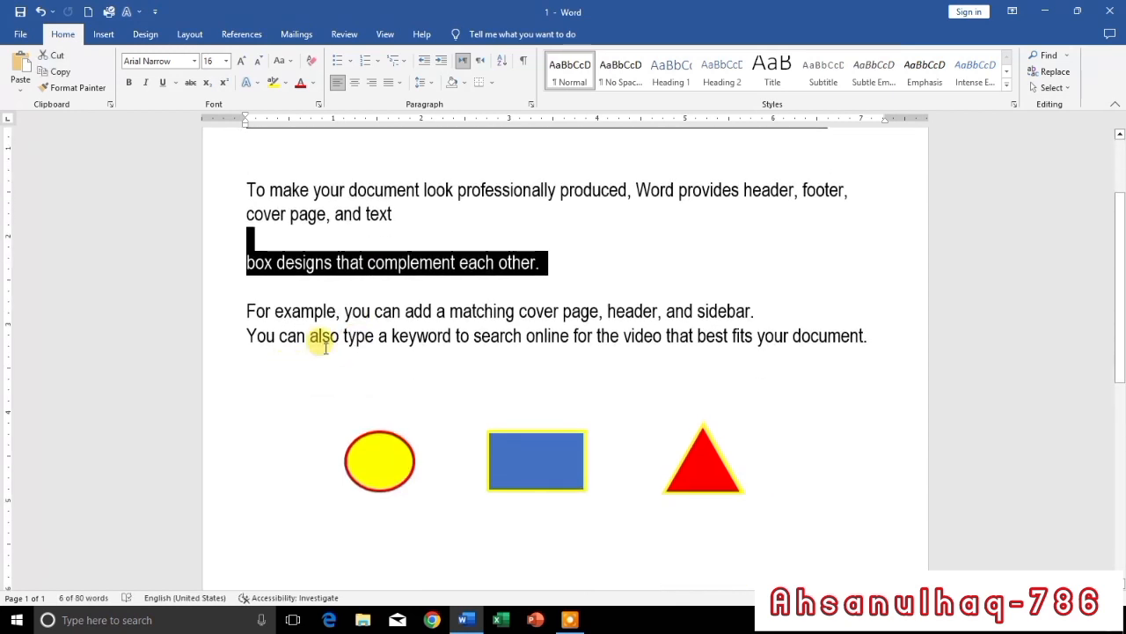
{"action": "left_click", "coordinate": [352, 378]}
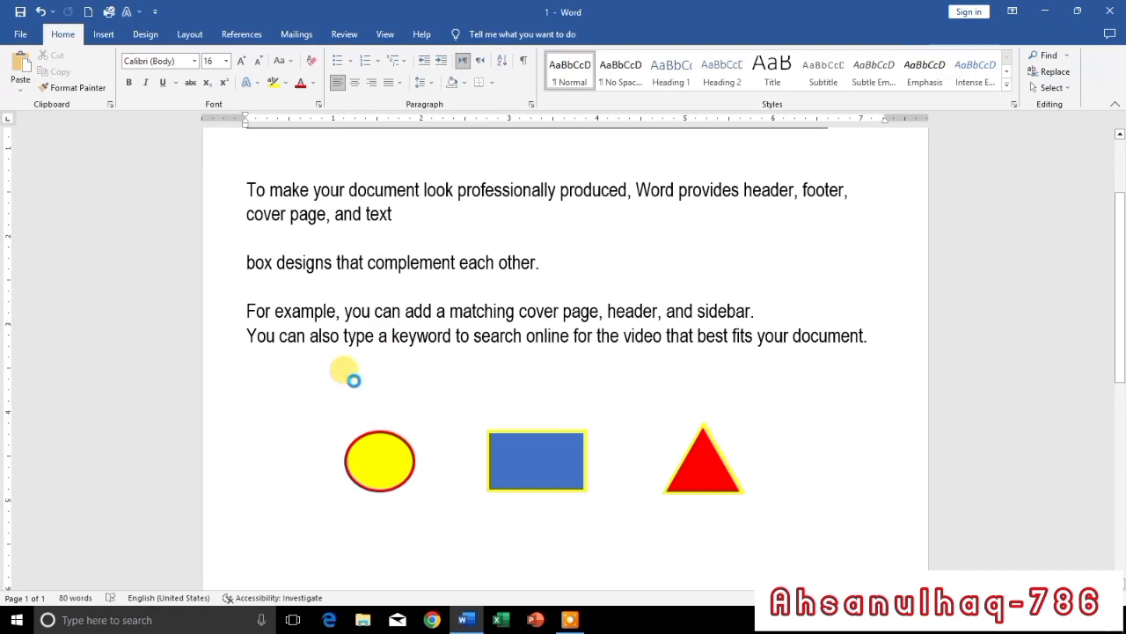
{"action": "type", "text": "You can also type a keyword to search online for the video that best fits your document."}
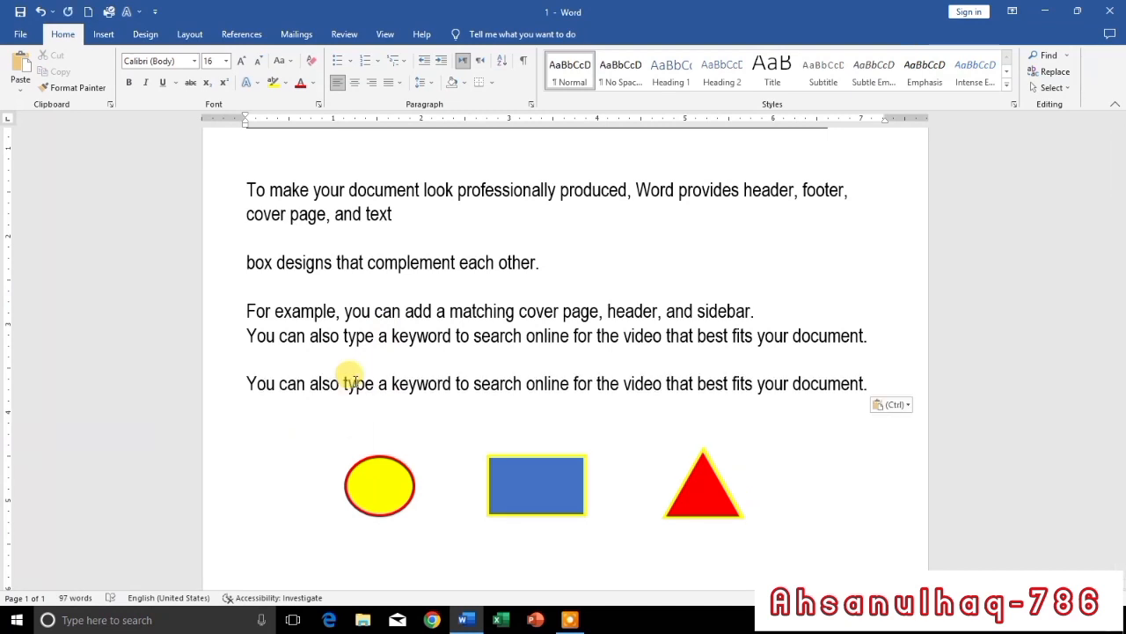
{"action": "scroll", "coordinate": [608, 452], "scroll_direction": "up", "scroll_amount": 2}
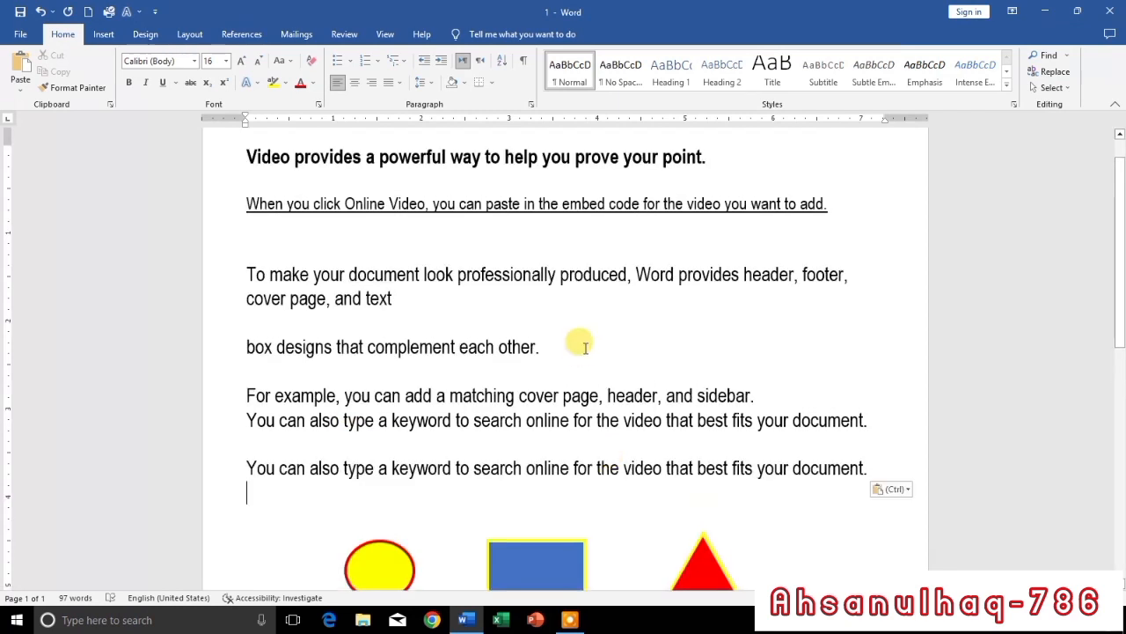
{"action": "left_click", "coordinate": [422, 304]}
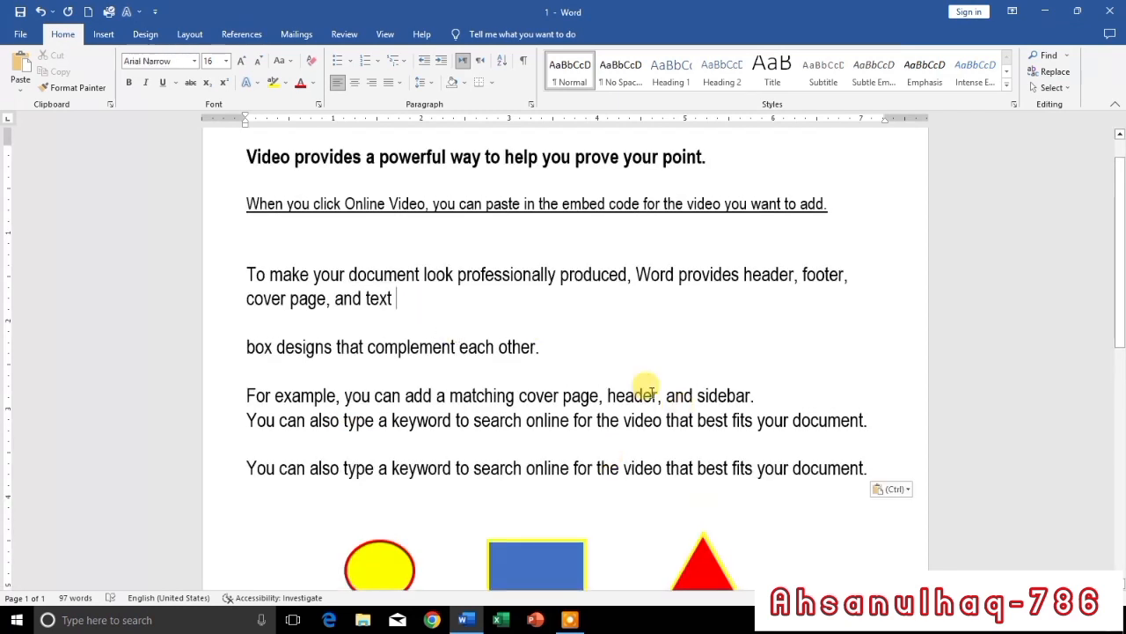
{"action": "scroll", "coordinate": [649, 389], "scroll_direction": "up", "scroll_amount": 1}
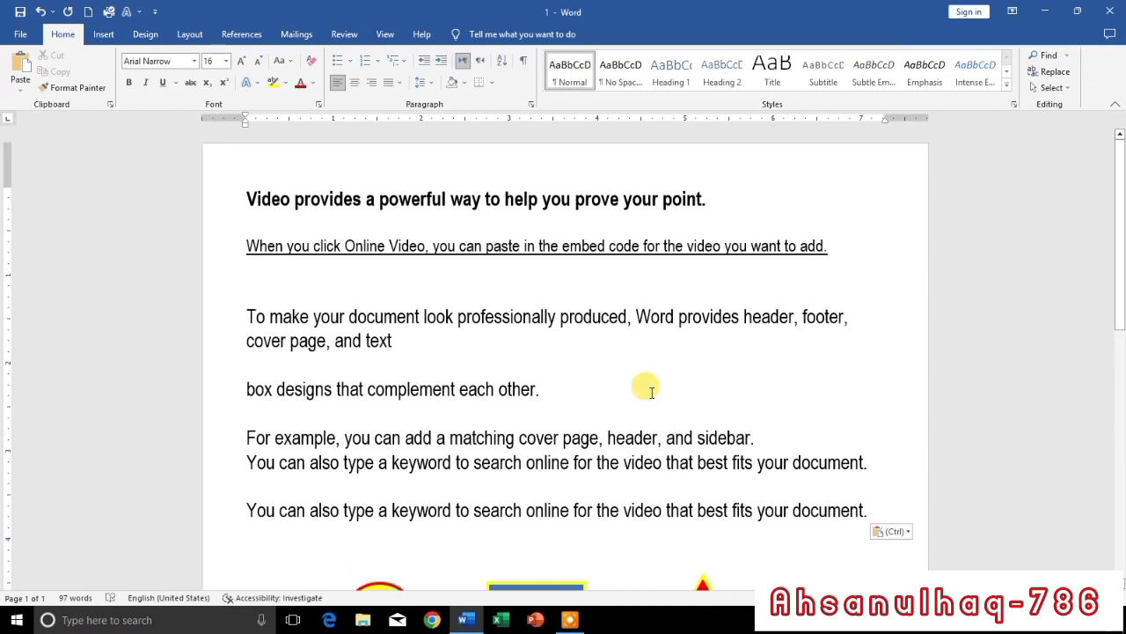
Step: Undo the paste of the repeated sentence above the shapes and redo it
{"action": "scroll", "coordinate": [649, 391], "scroll_direction": "down", "scroll_amount": 2}
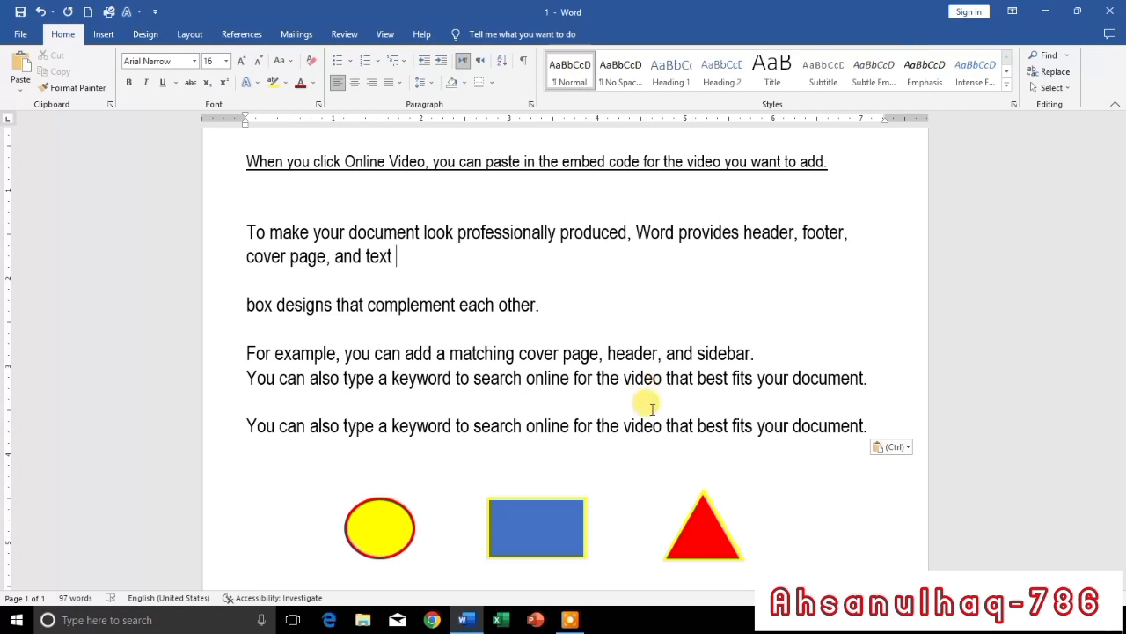
{"action": "left_click", "coordinate": [741, 426]}
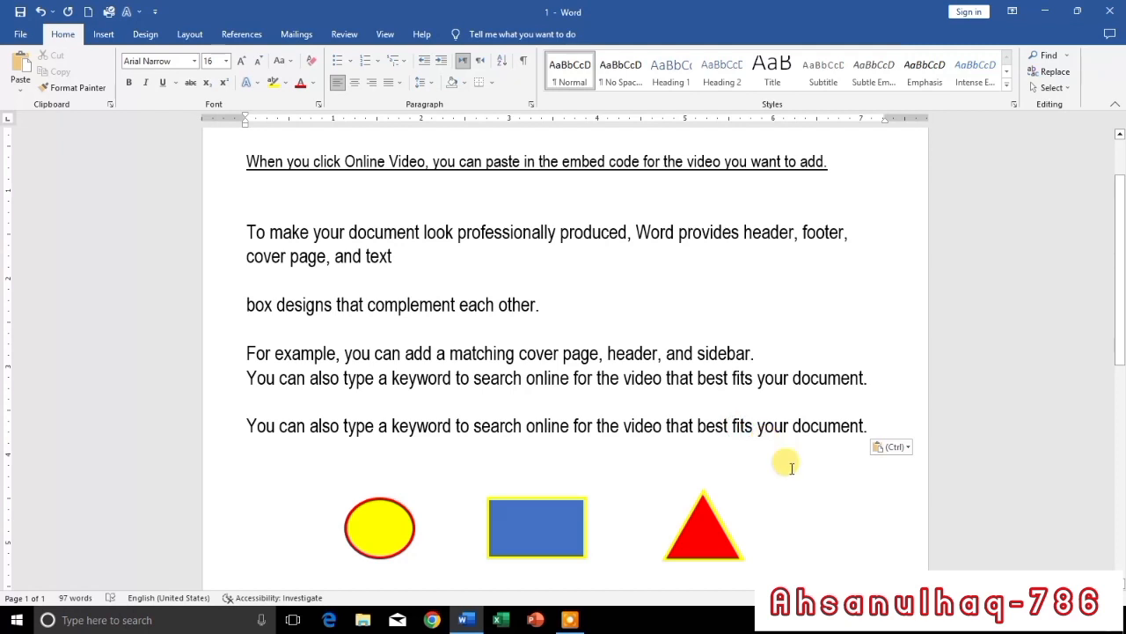
{"action": "key", "text": "ctrl+z"}
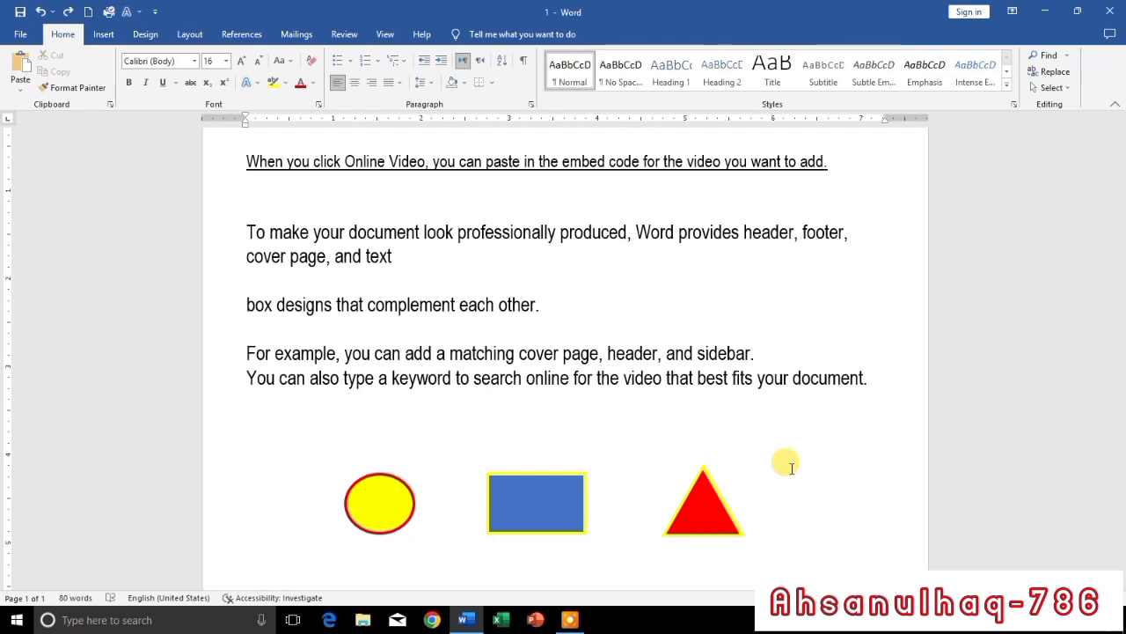
{"action": "key", "text": "ctrl+y"}
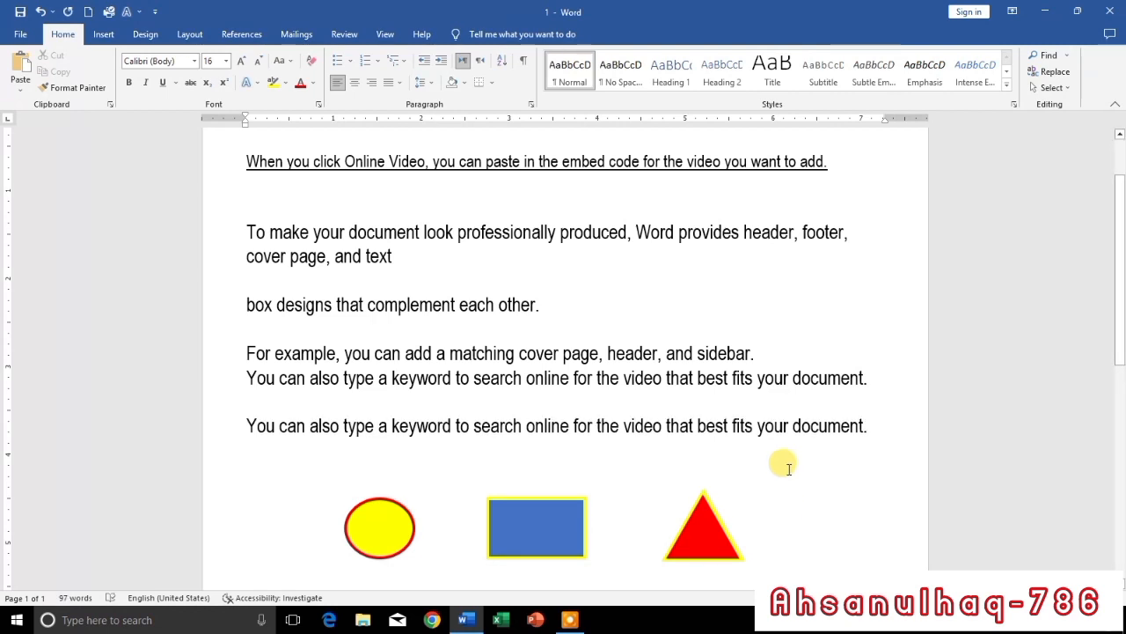